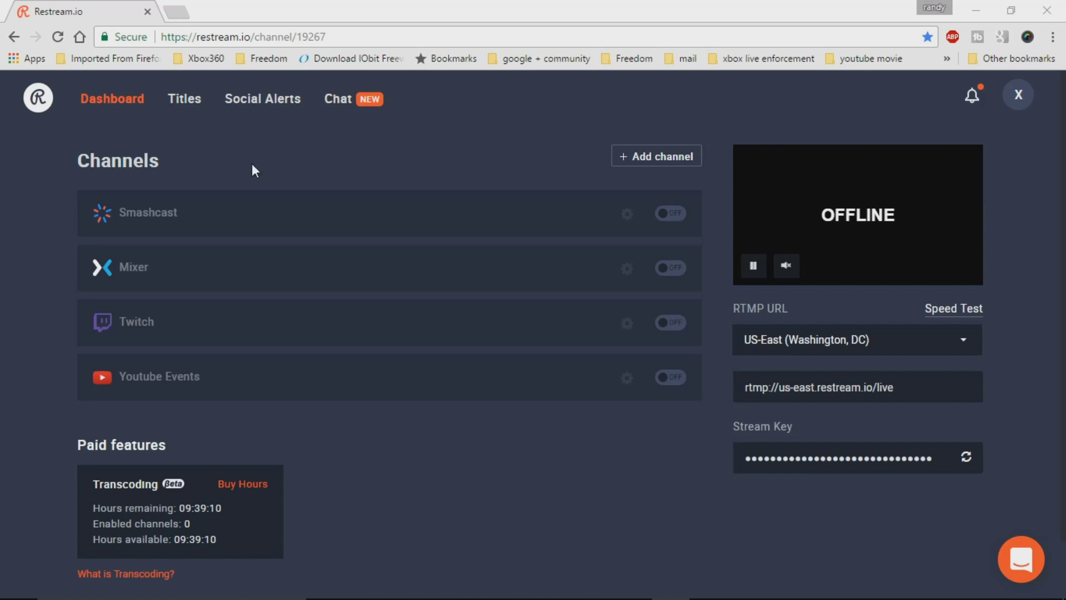
Browse the add-channel service list without adding one, then toggle Smashcast on and back off
left_click(670, 159)
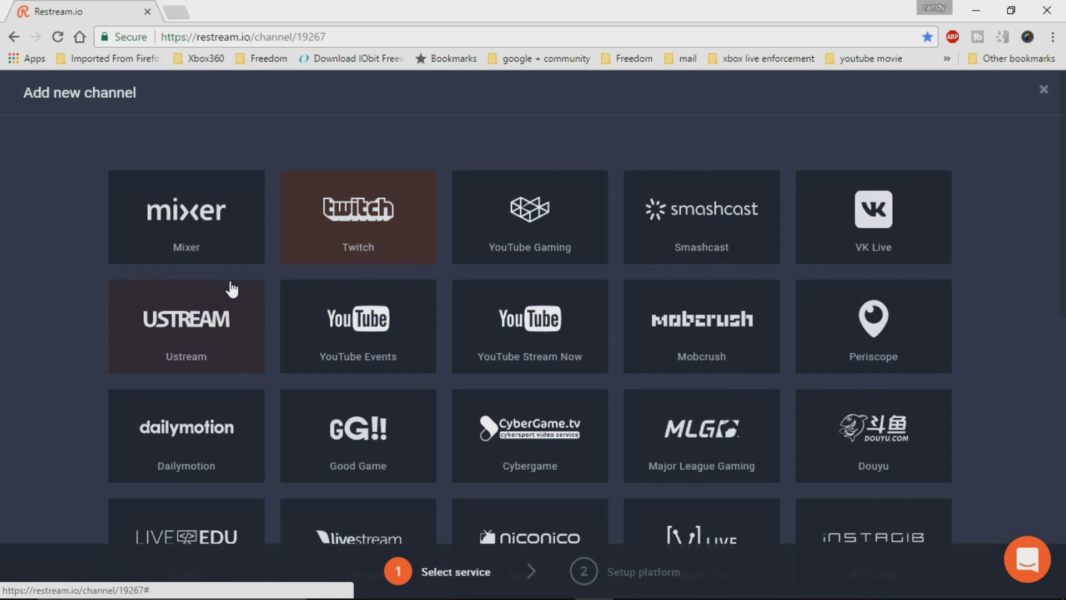
scroll(97, 360, "down", 2)
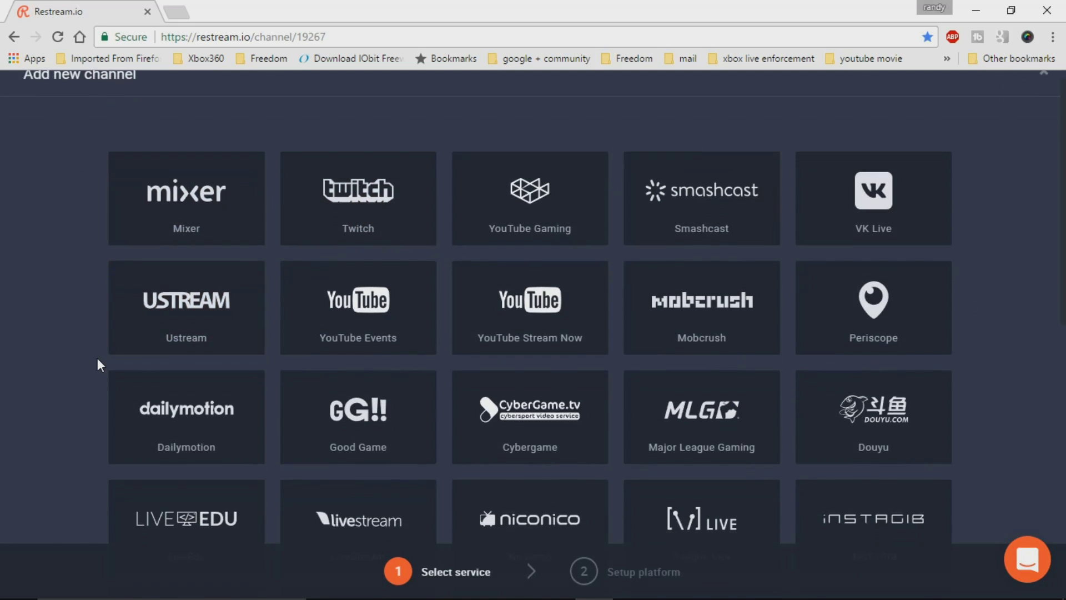
scroll(97, 358, "down", 3)
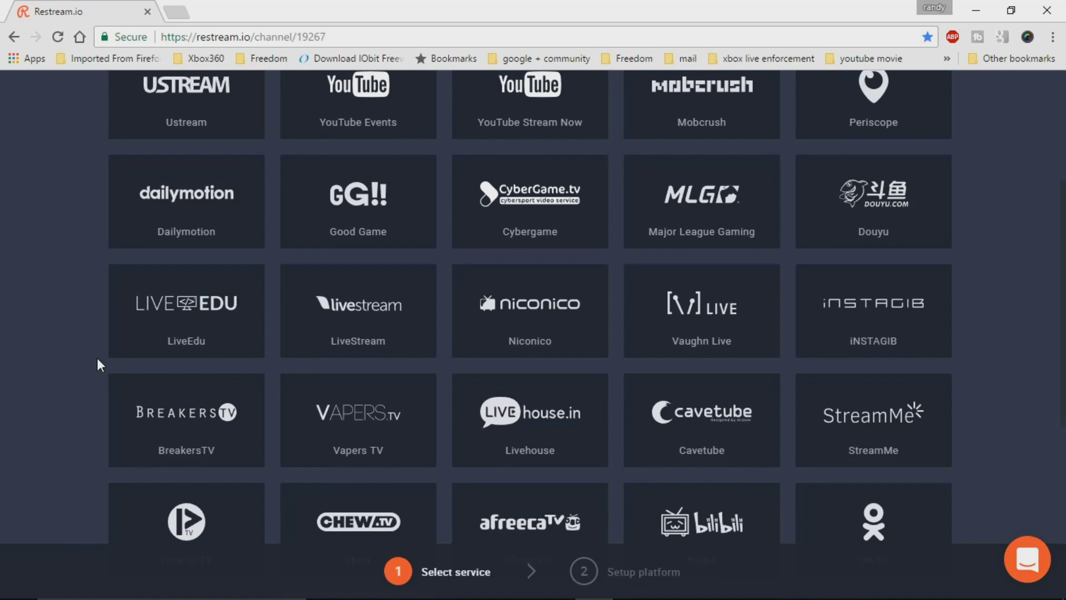
scroll(98, 361, "up", 5)
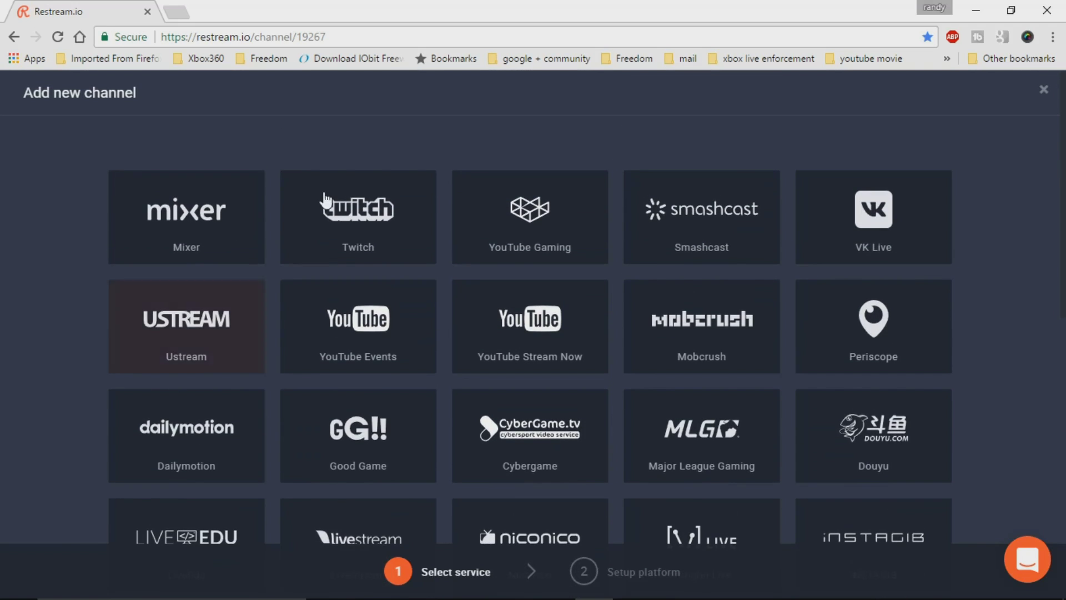
left_click(1043, 90)
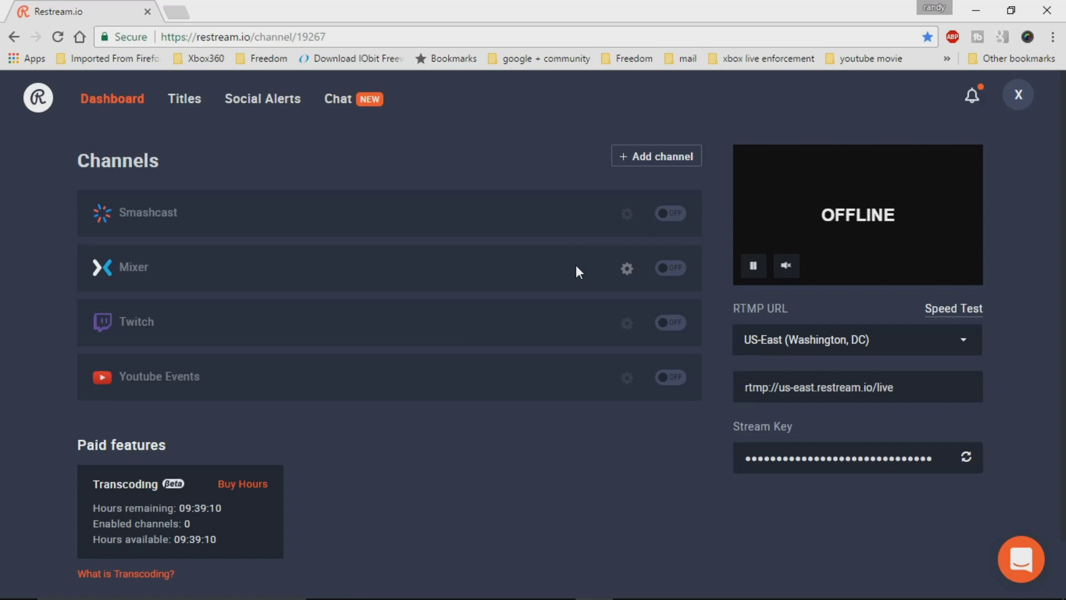
left_click(673, 214)
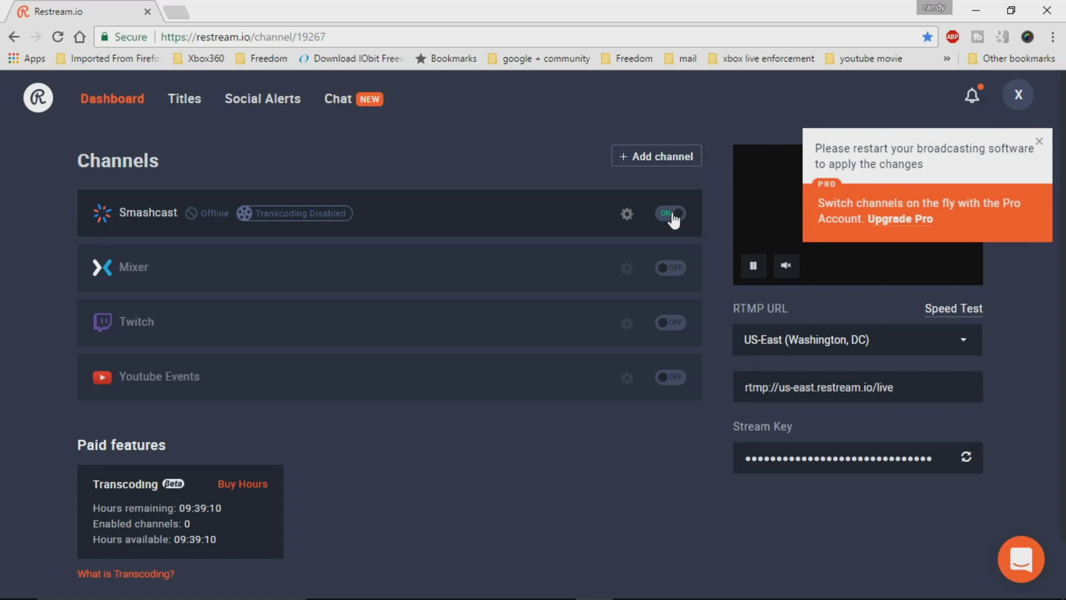
left_click(673, 214)
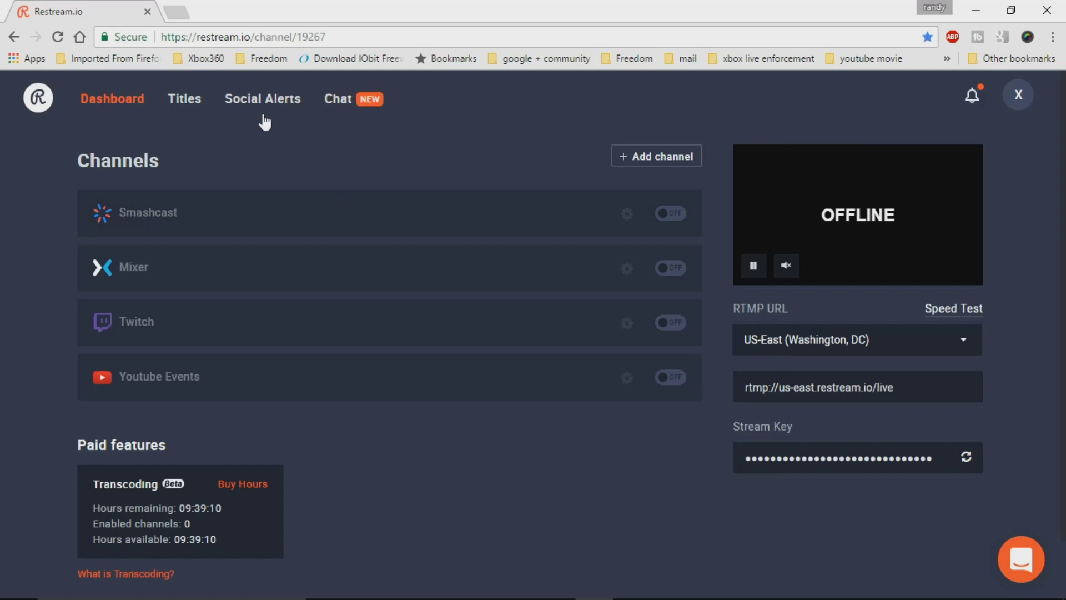
Set the stream title 'test3' for all platforms on the Titles & Games page
left_click(184, 101)
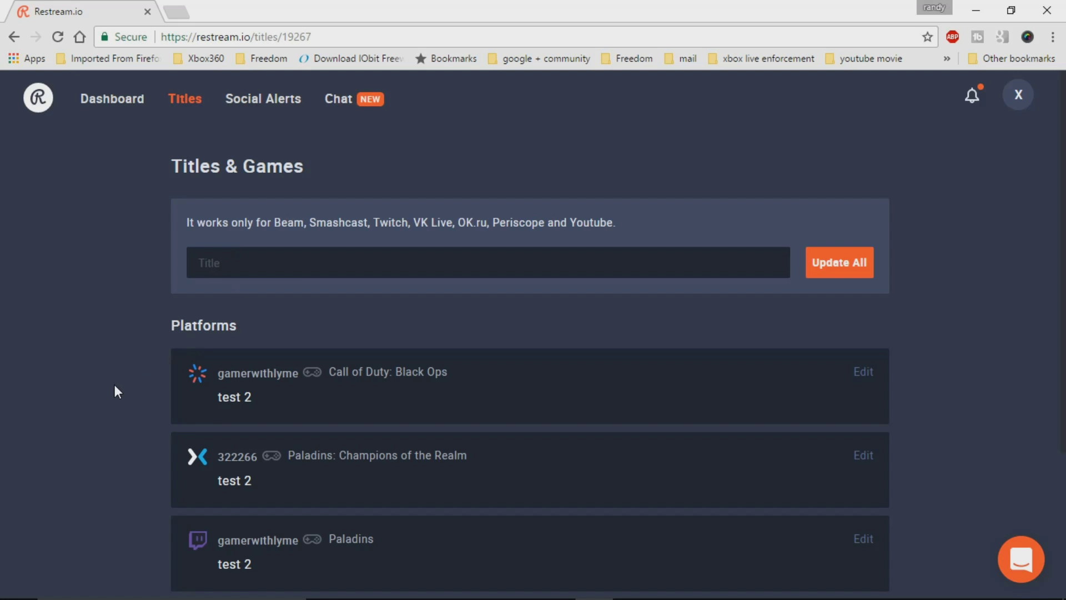
scroll(116, 385, "down", 3)
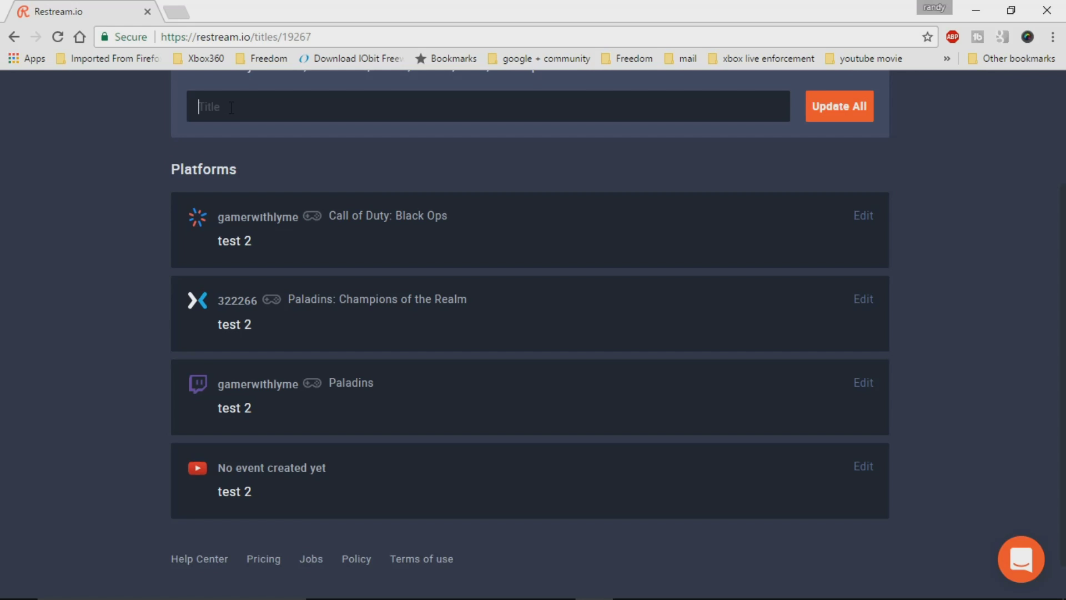
type("test3")
left_click(845, 105)
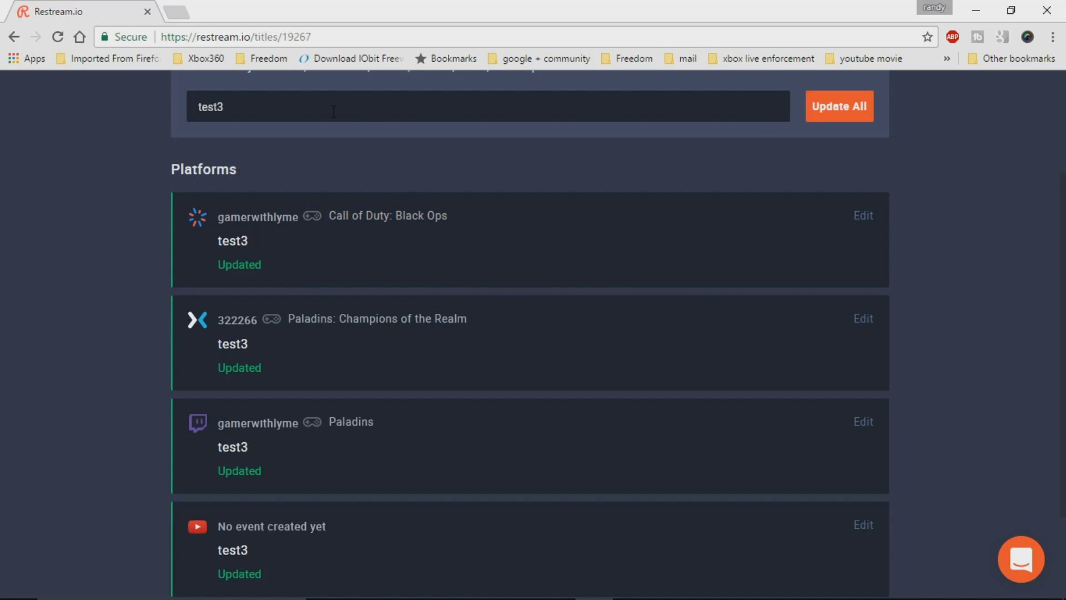
Edit the Smashcast row's title and game and save it with Update
left_click(347, 217)
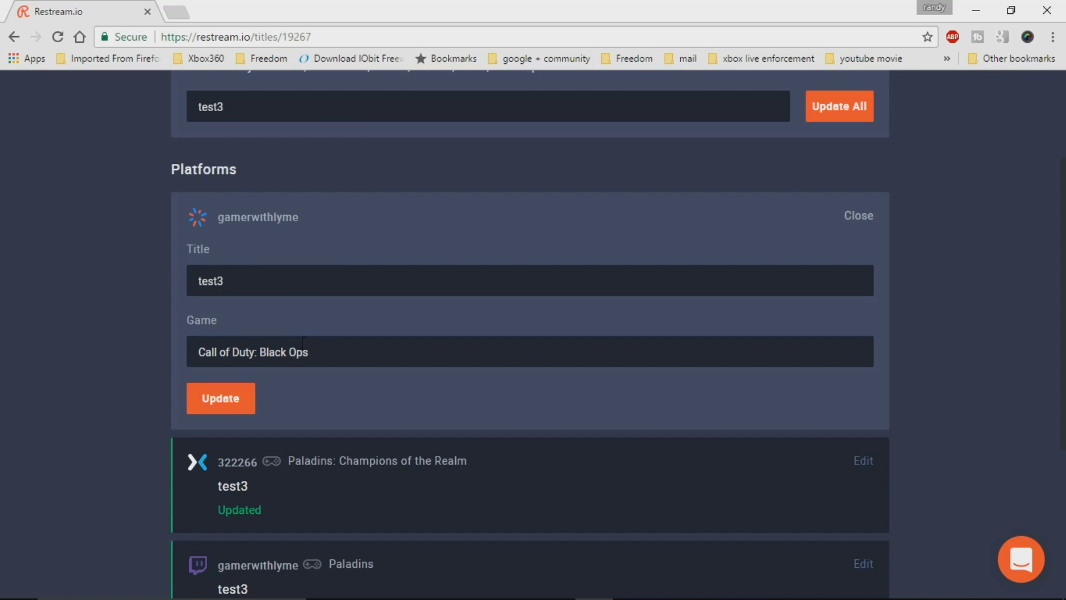
left_click(222, 396)
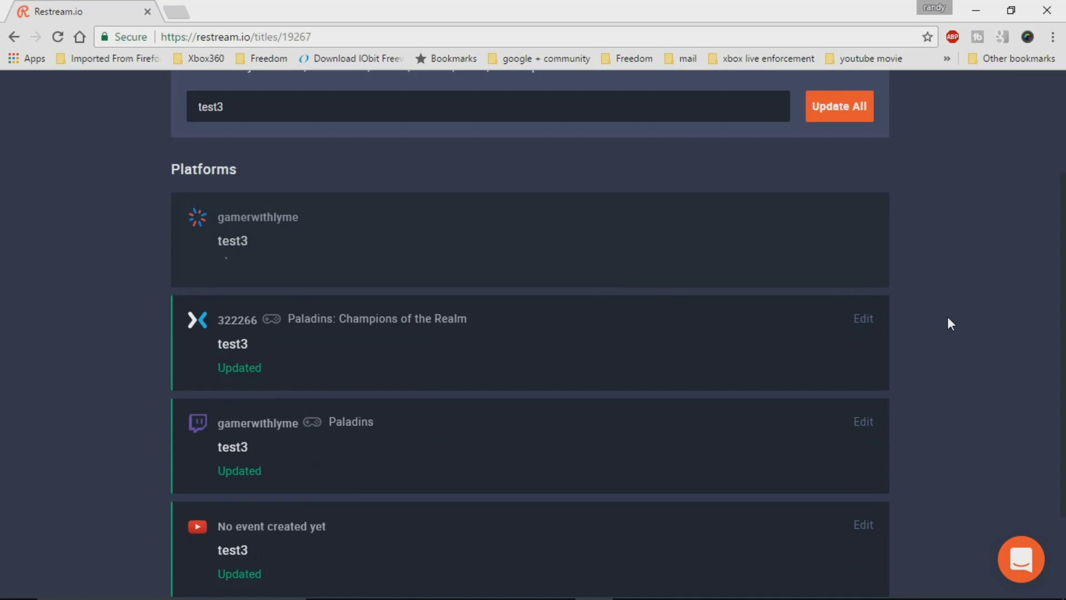
scroll(949, 318, "up", 3)
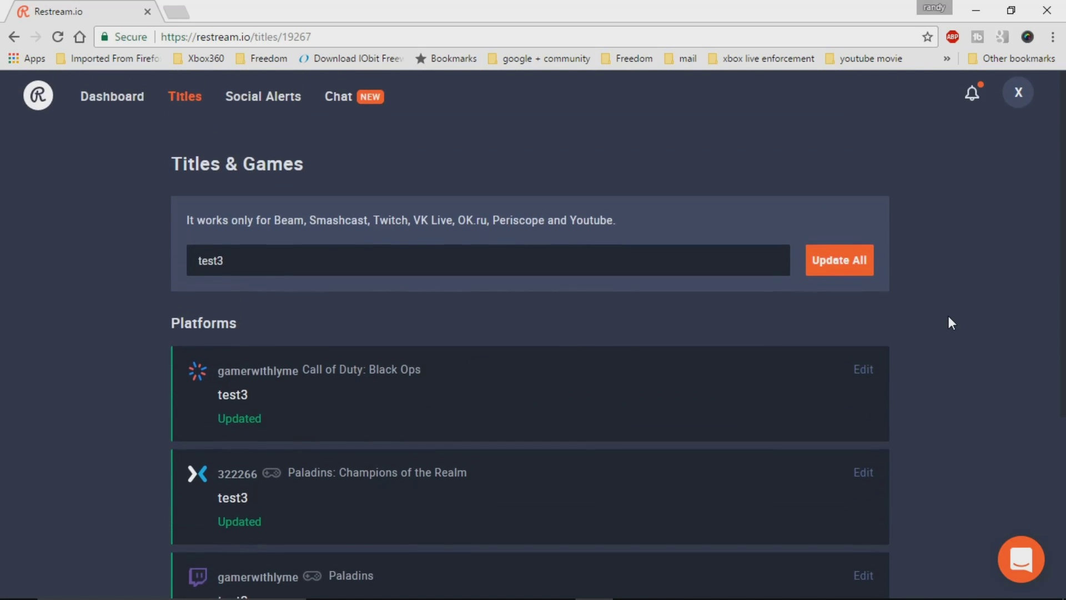
left_click(250, 100)
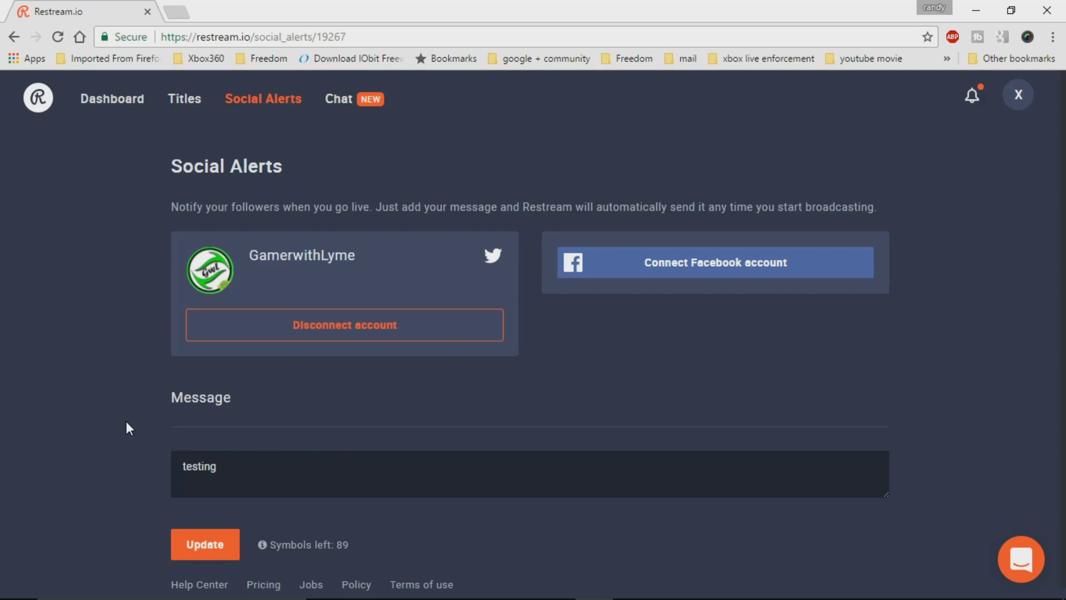
Save the social alert message 'testing' and go to the Restream Chat page
scroll(126, 422, "down", 1)
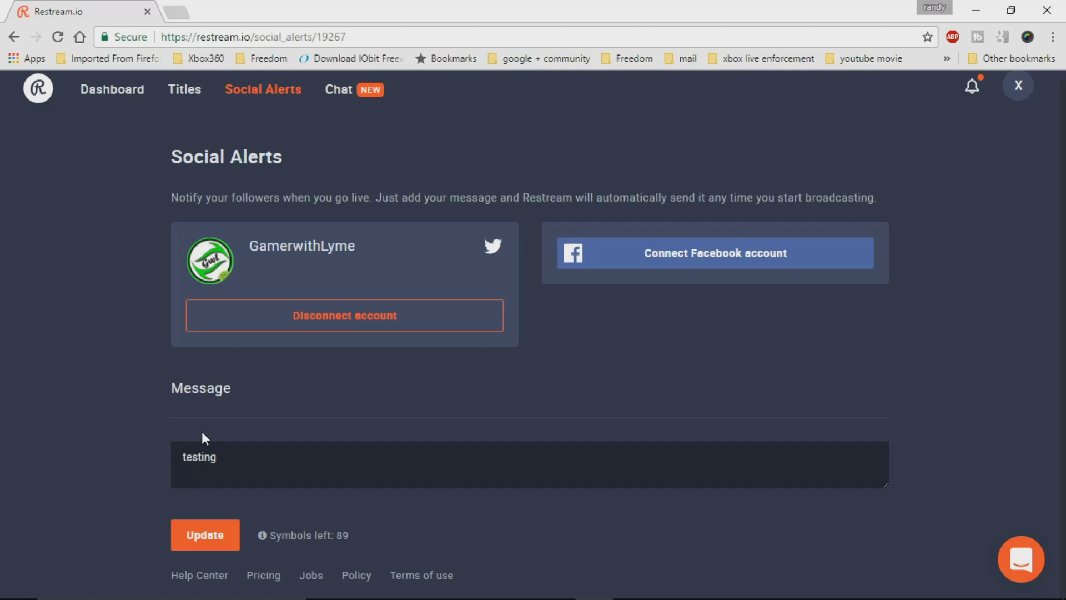
left_click(212, 526)
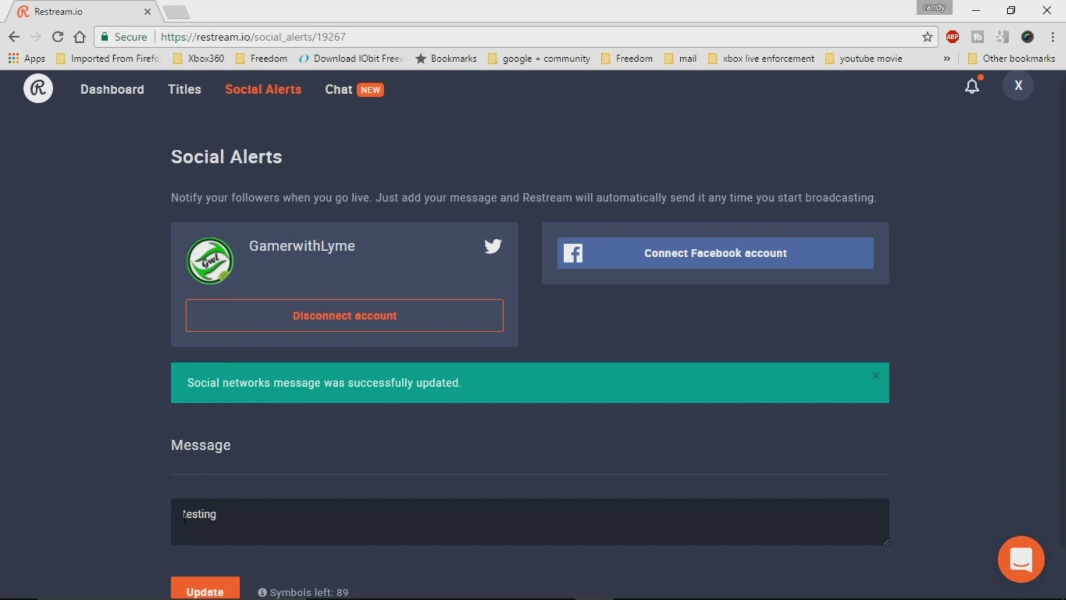
left_click_drag(184, 518, 225, 514)
left_click(333, 92)
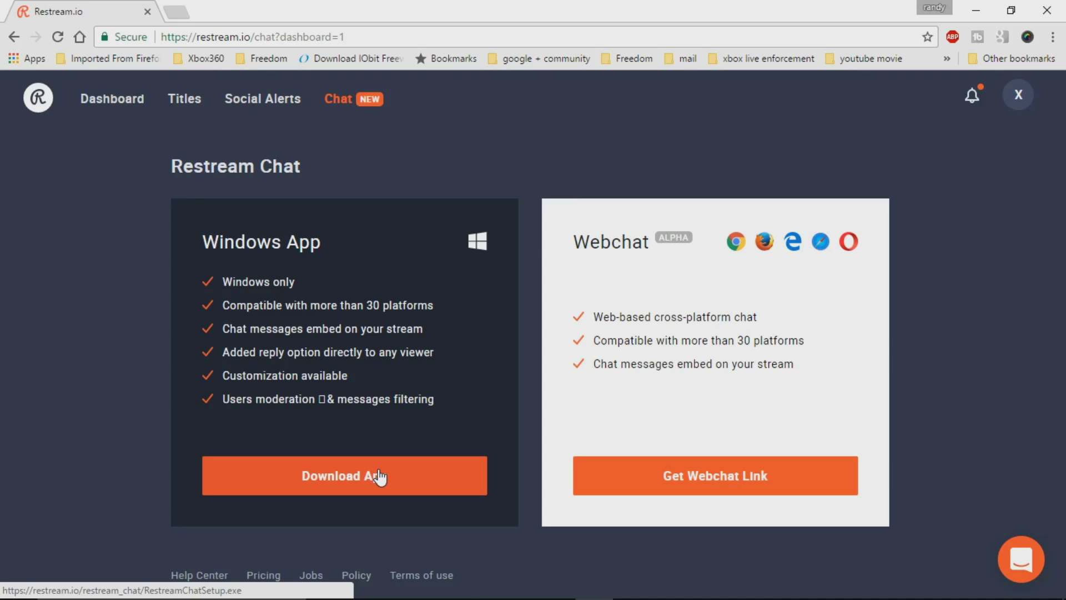
Minimize the Chrome window from the taskbar to reveal the desktop shortcuts
mouse_move(517, 596)
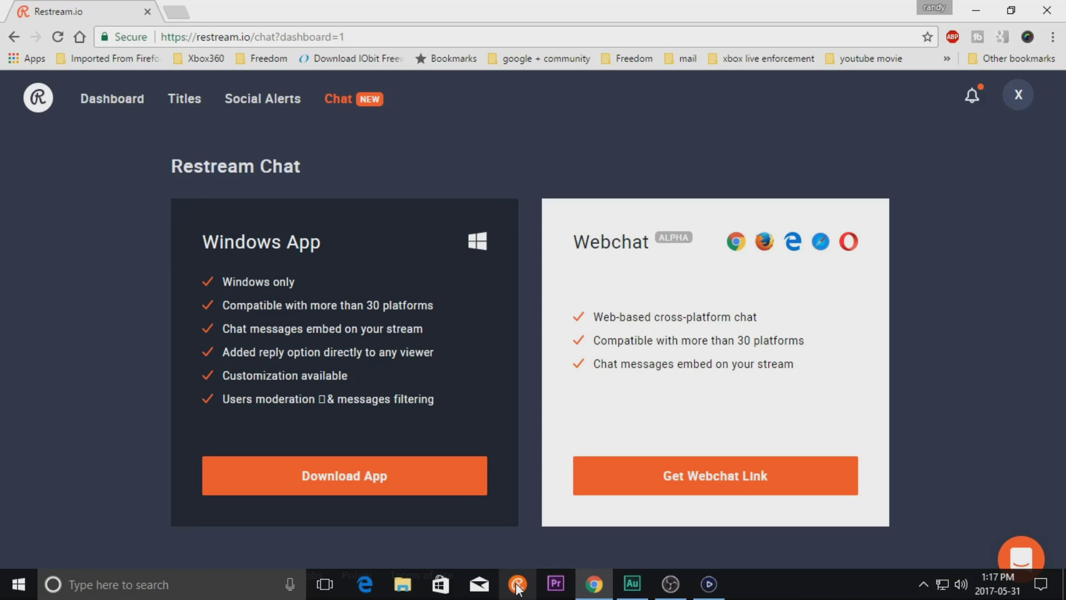
mouse_move(638, 586)
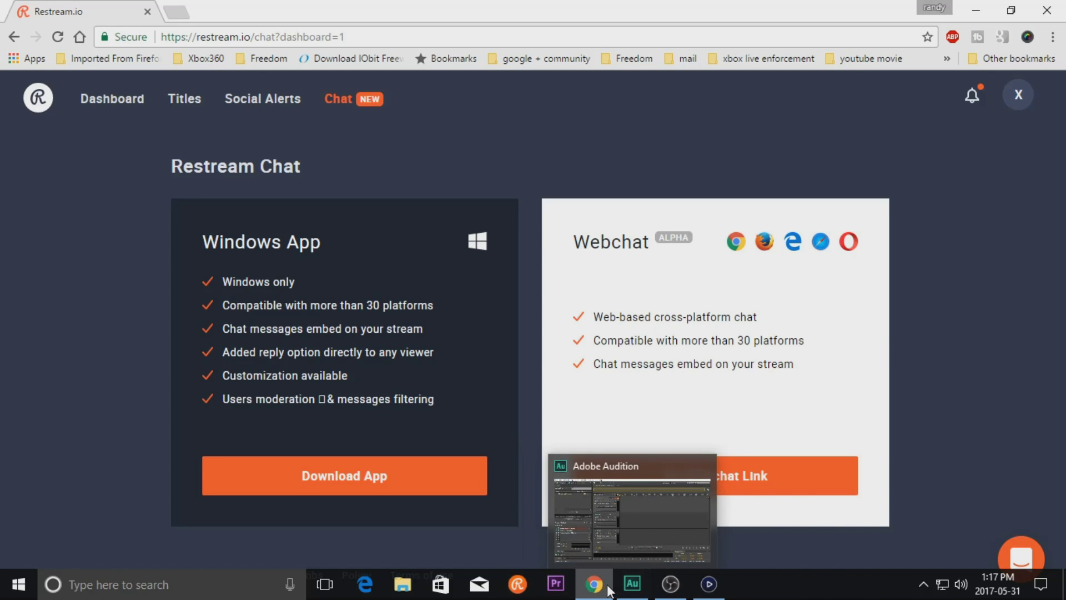
mouse_move(591, 587)
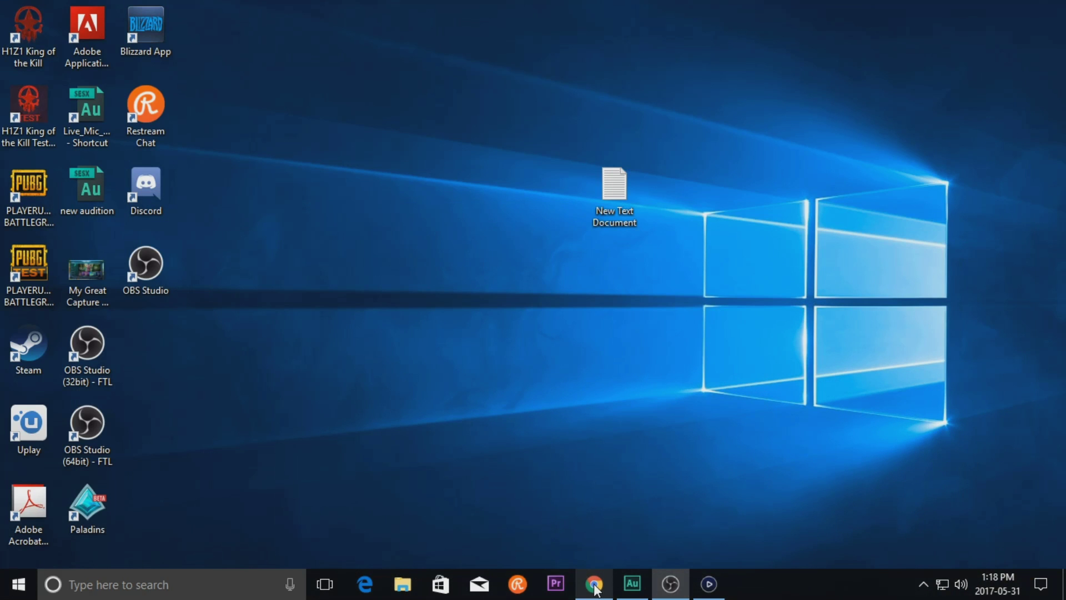
Restore Chrome to the Channels dashboard and leave the RTMP region on US-East (Washington, DC)
left_click(594, 584)
left_click(123, 98)
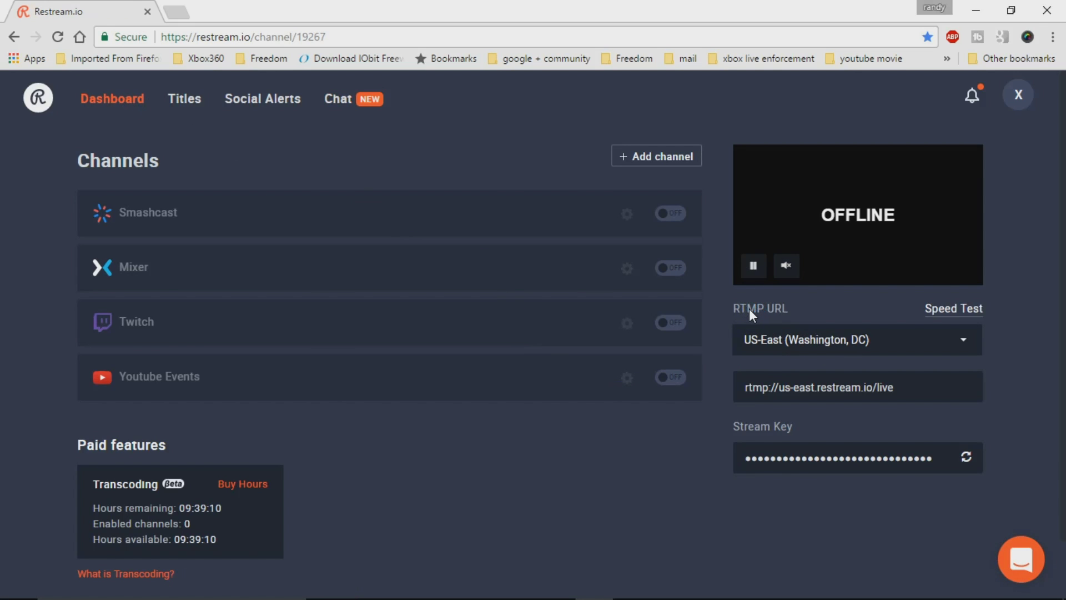
left_click(966, 346)
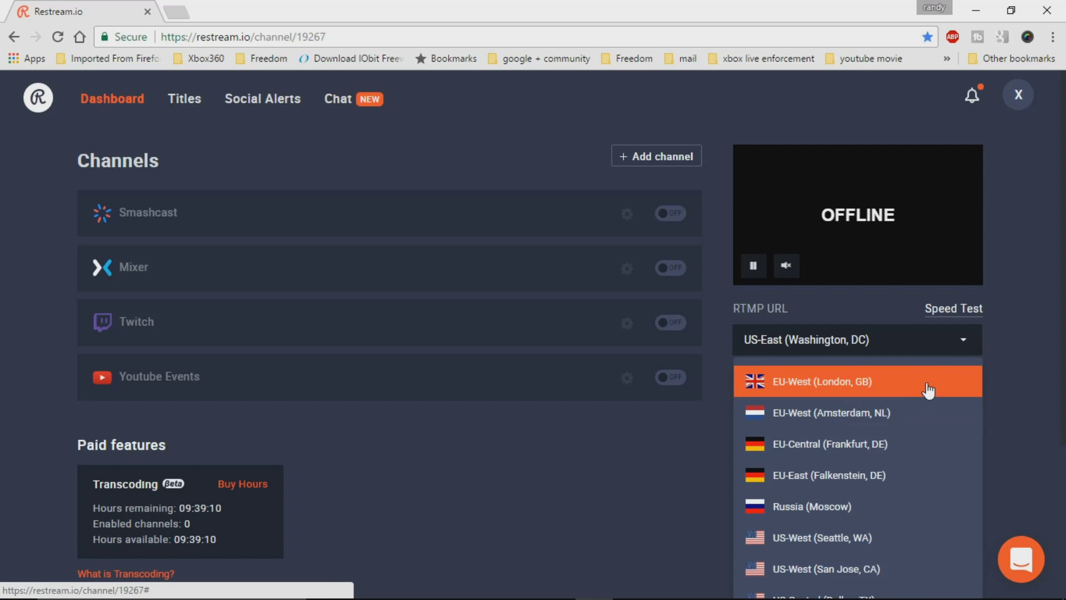
left_click(965, 343)
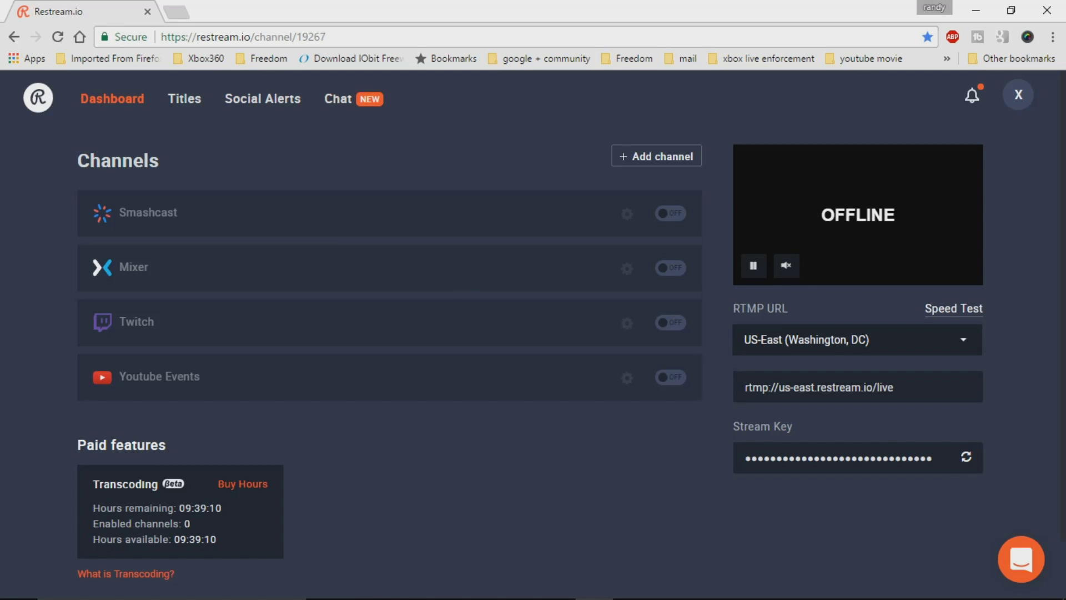
Maximize OBS Studio and go to the Stream page of its Settings
key("alt+Tab")
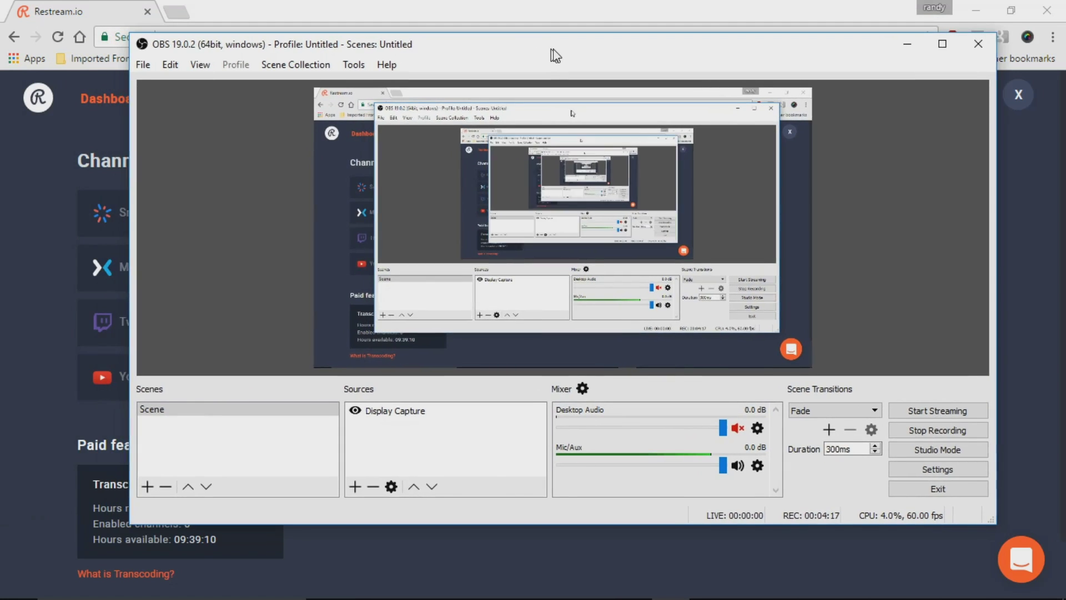
left_click(948, 44)
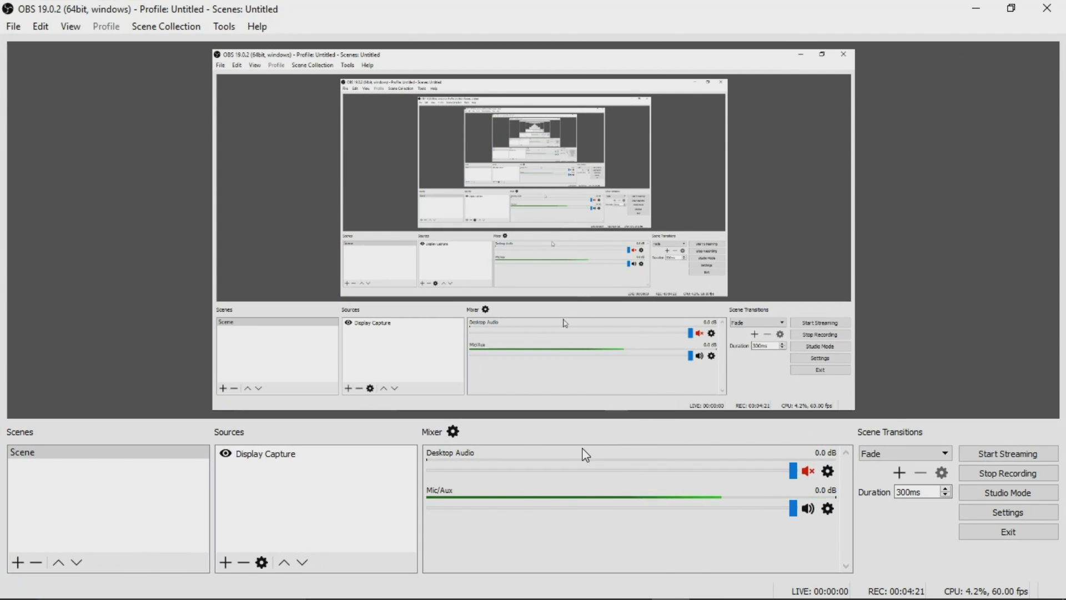
left_click(1008, 510)
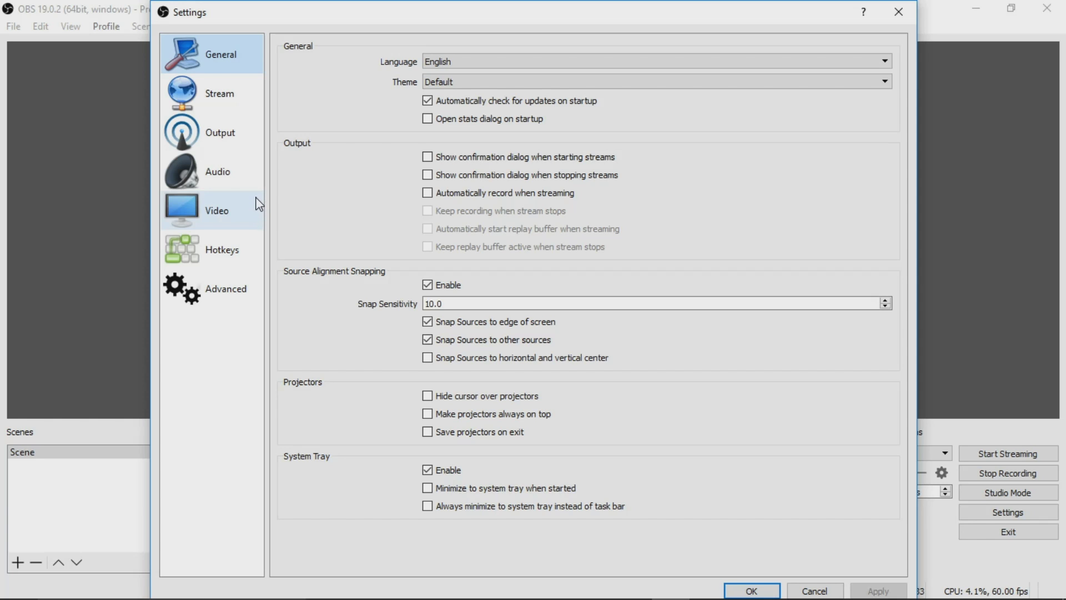
left_click(220, 100)
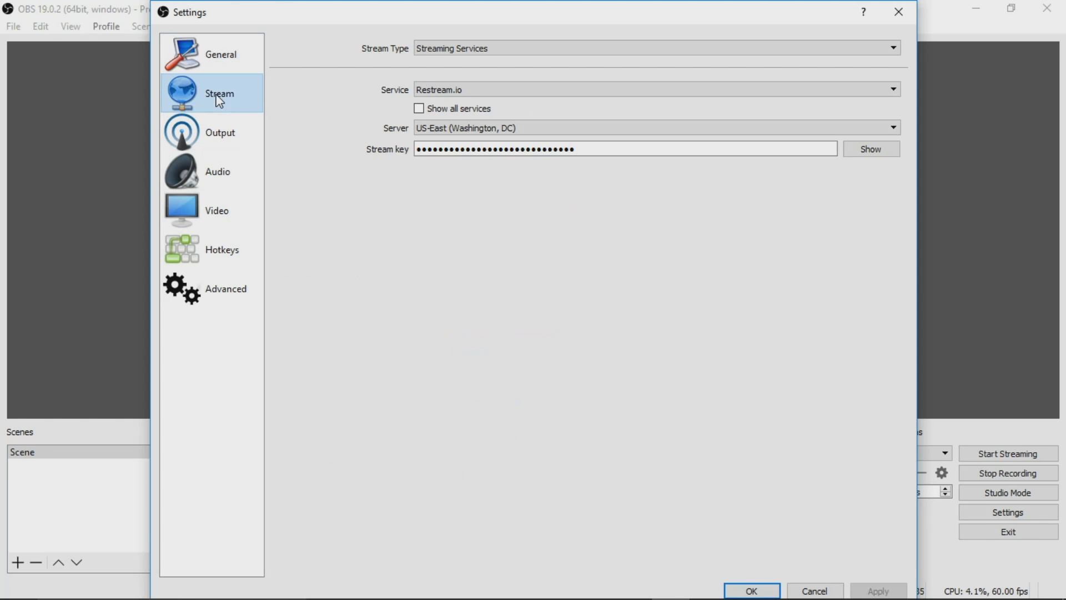
View the available streaming services and keep Restream.io selected
left_click(895, 49)
left_click(895, 49)
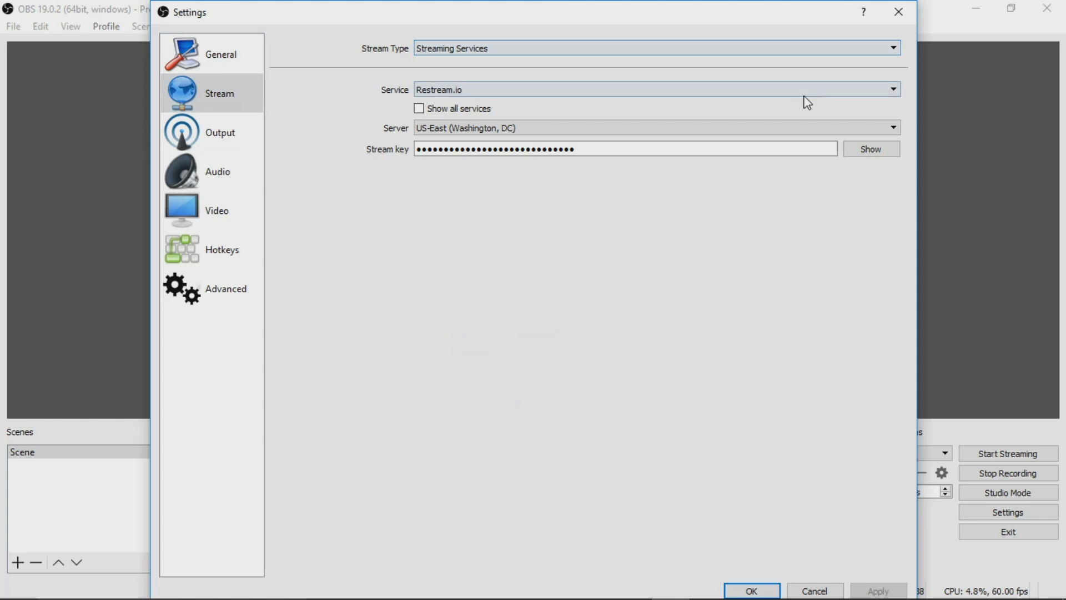
left_click(895, 90)
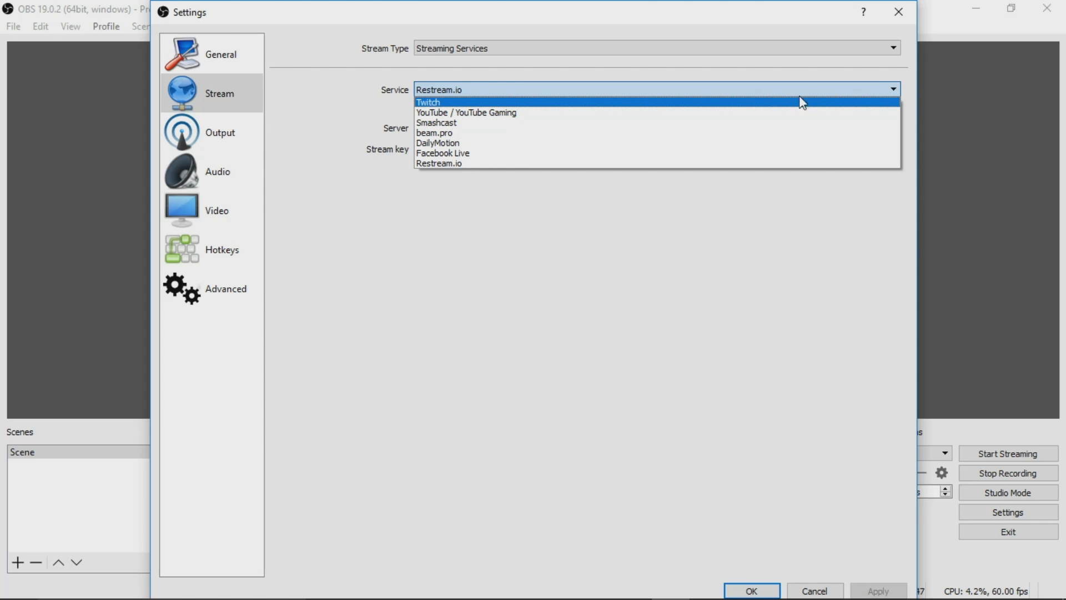
left_click(897, 93)
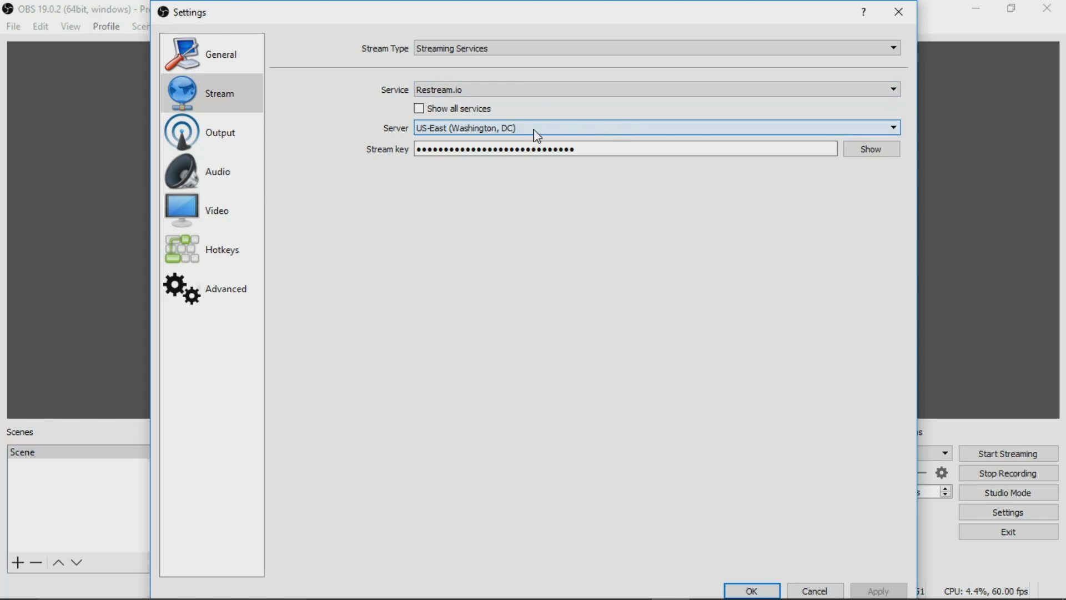
Keep the server at US-East (Washington, DC) and compare with Restream's dashboard in Chrome
left_click(894, 127)
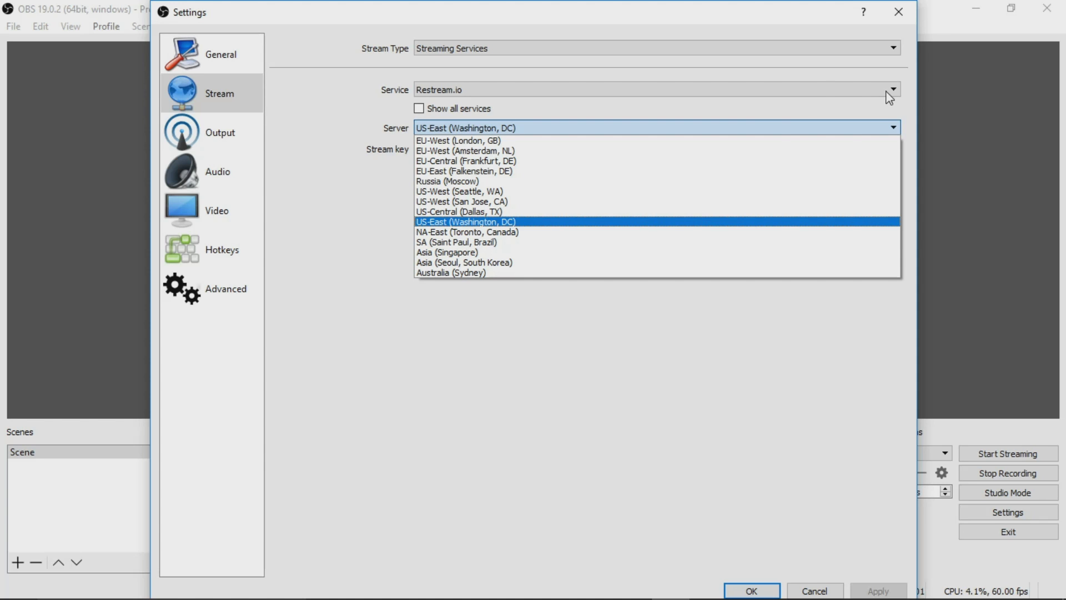
left_click(487, 226)
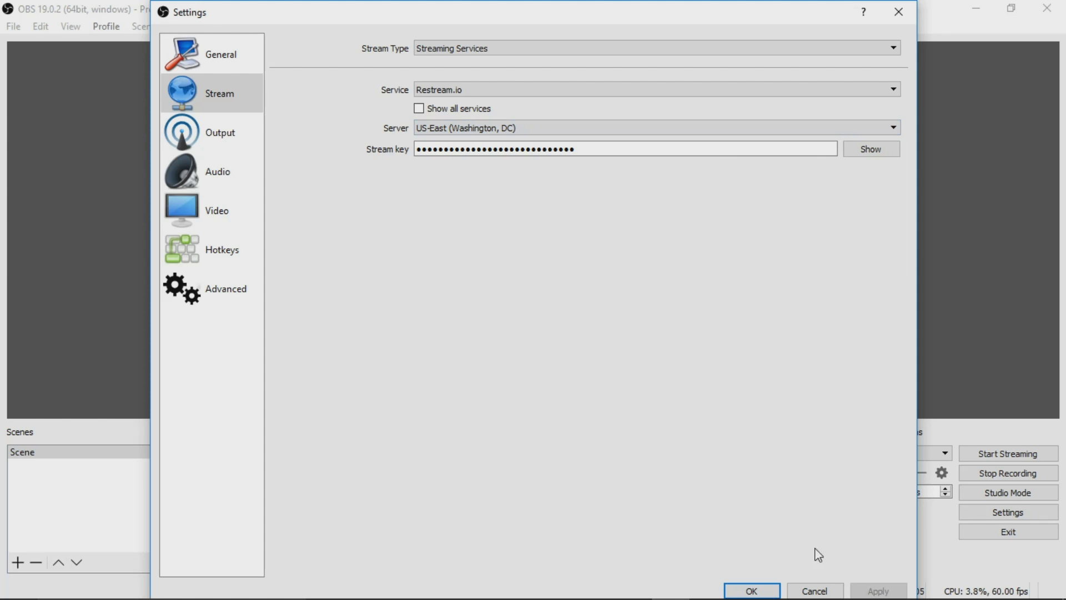
mouse_move(709, 584)
left_click(604, 584)
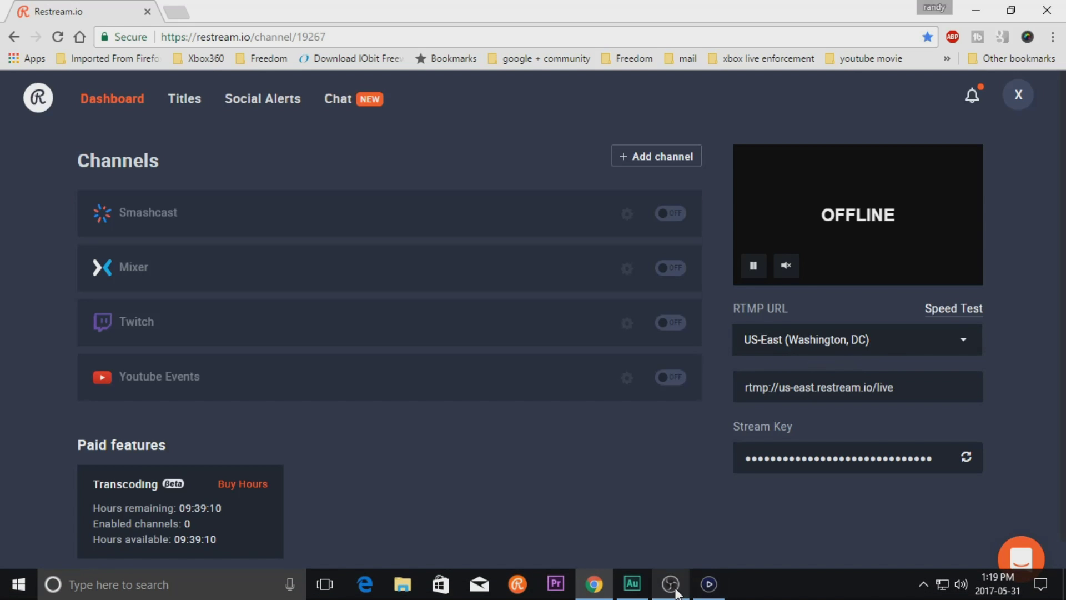
Check the OBS stream key field against the key on Restream's dashboard
left_click(672, 589)
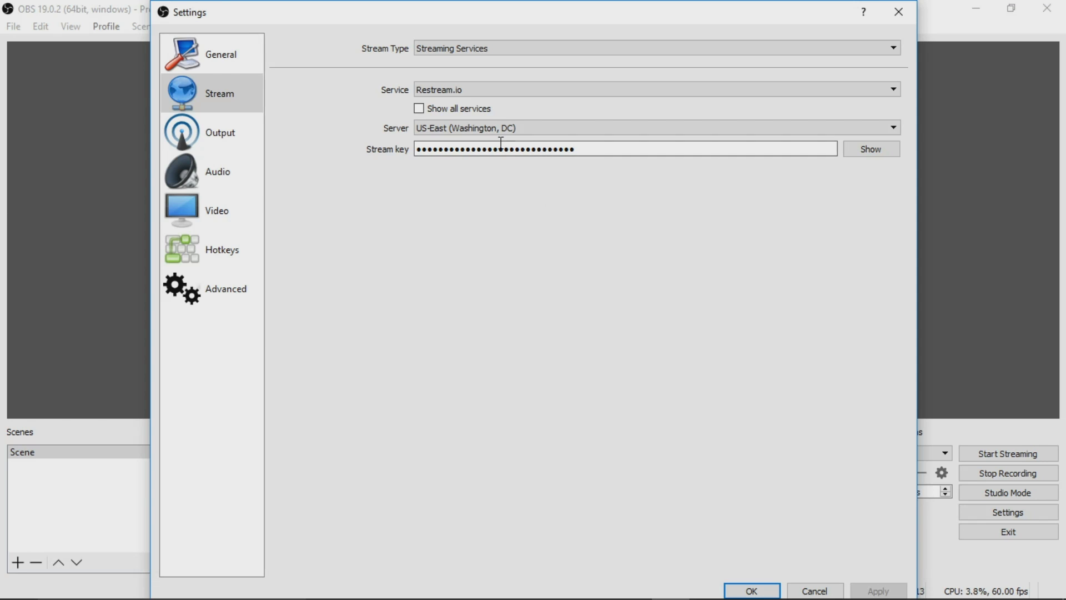
left_click(474, 149)
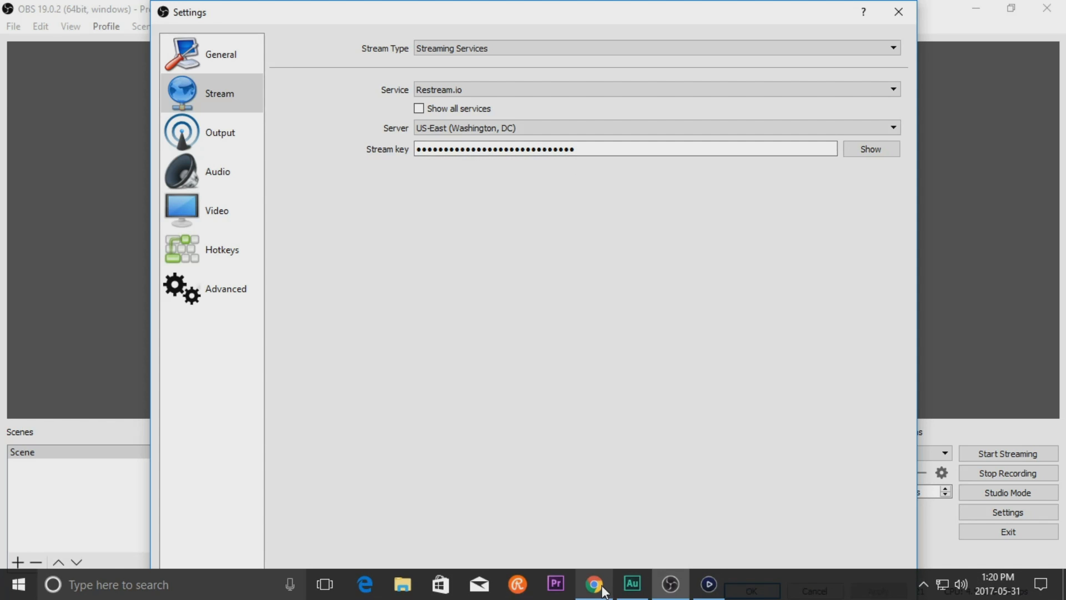
mouse_move(605, 592)
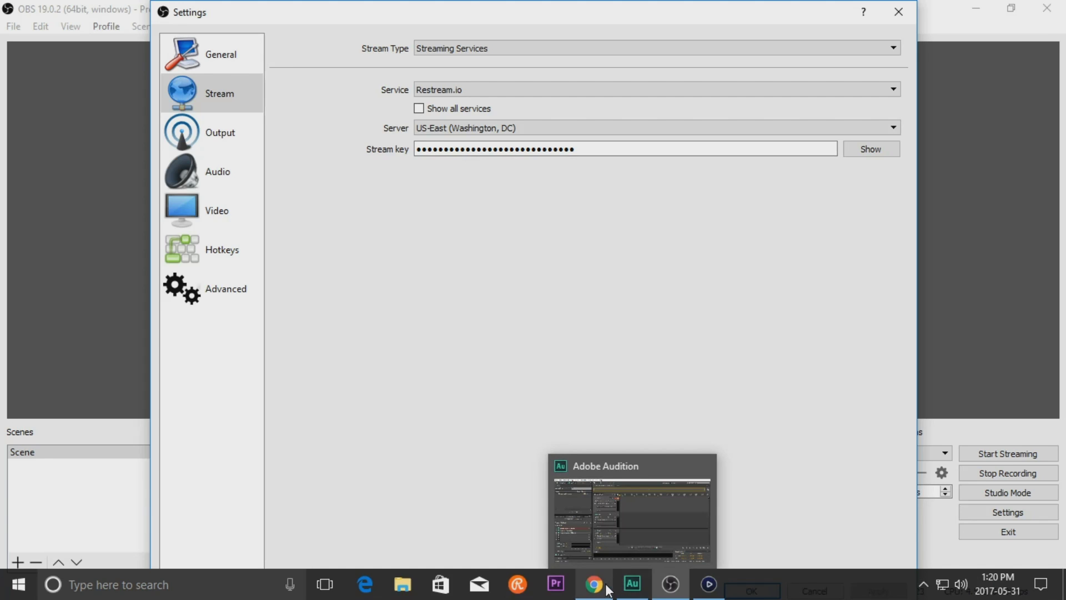
left_click(594, 585)
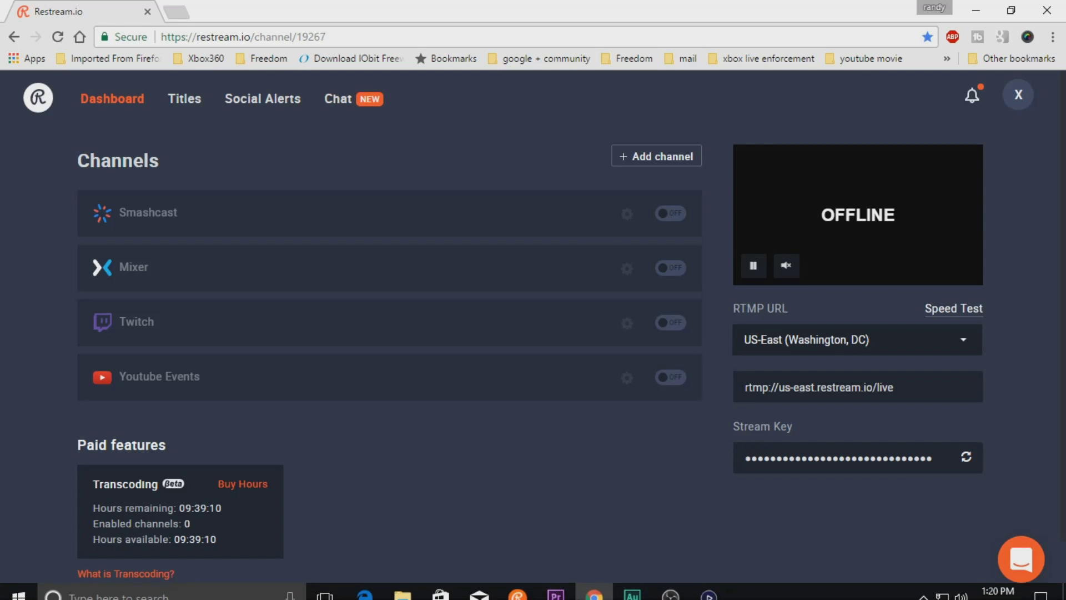
mouse_move(666, 593)
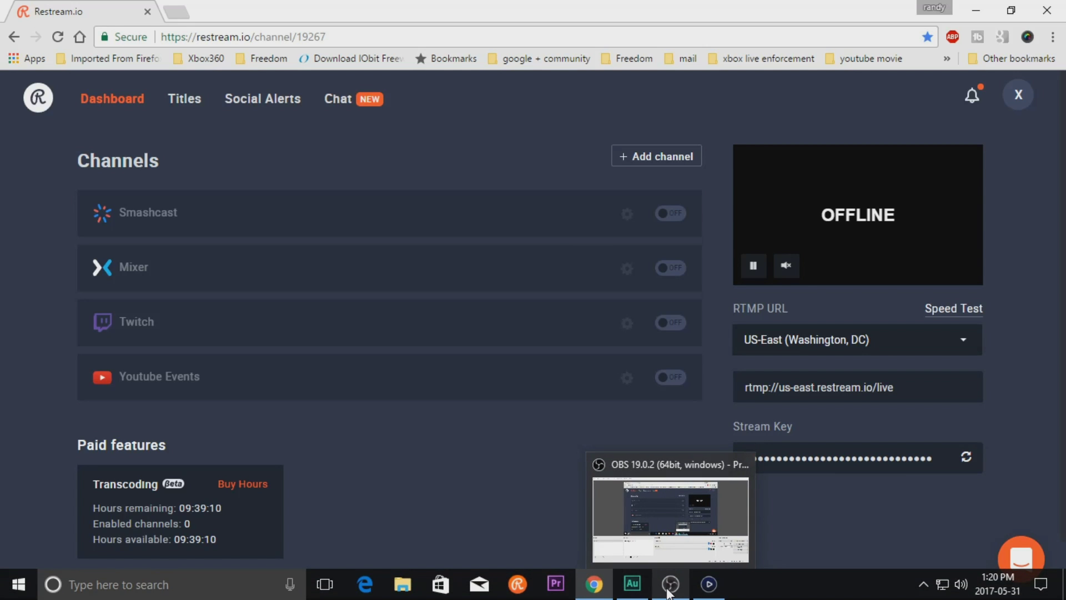
left_click(666, 593)
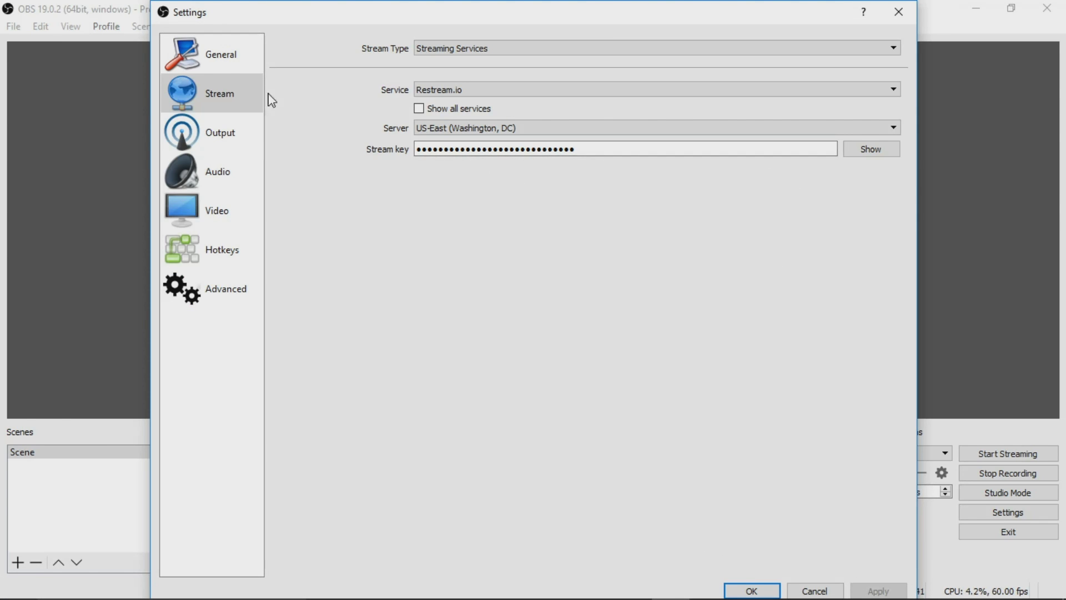
Confirm a 5000 streaming video bitrate on the Output page and close Settings with OK
left_click(228, 136)
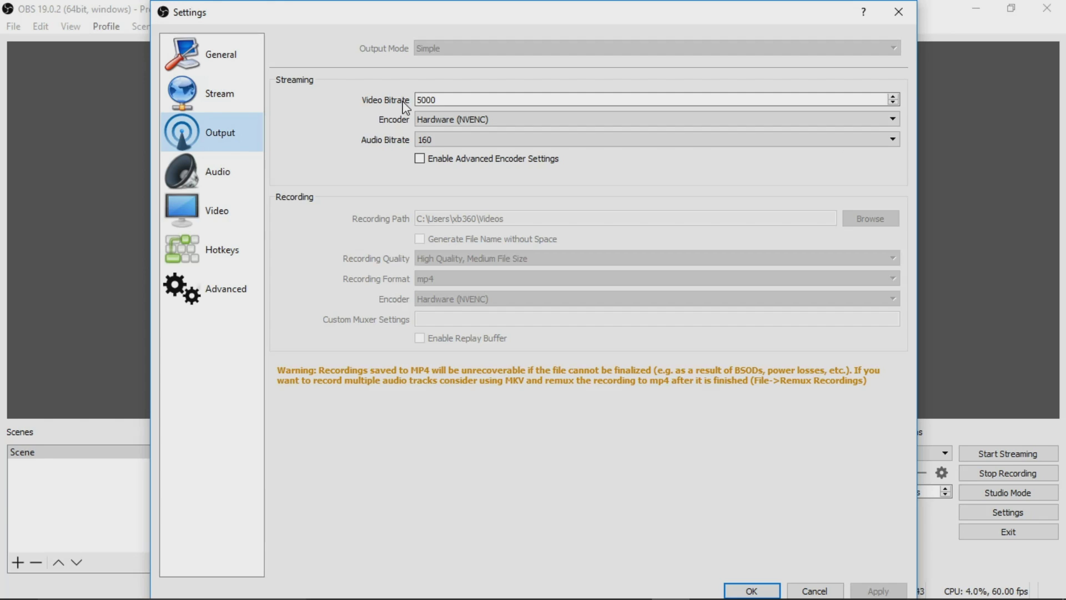
left_click(442, 99)
left_click(751, 590)
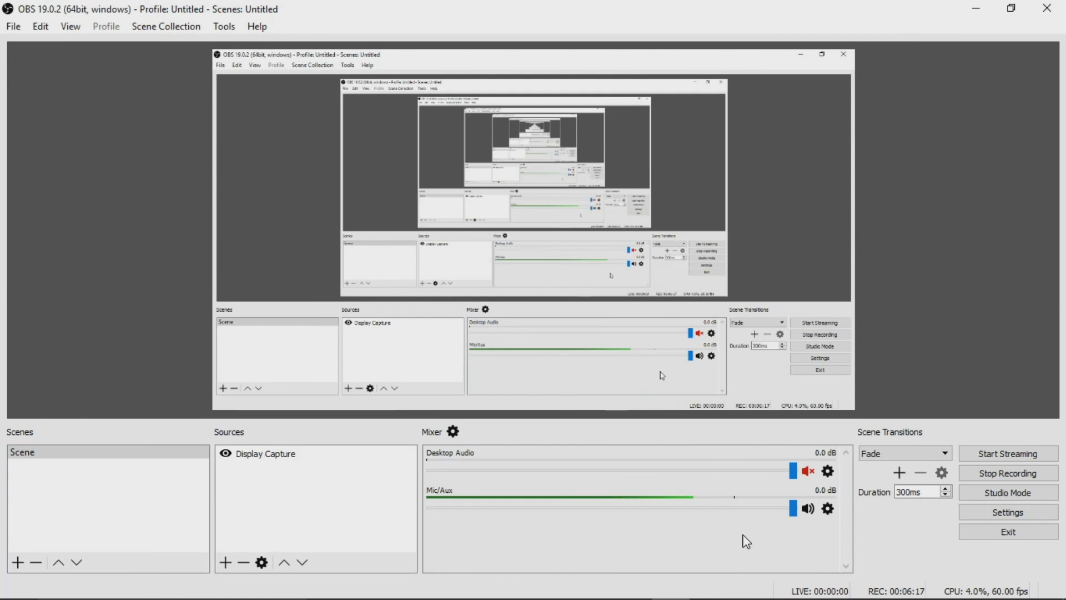
mouse_move(638, 597)
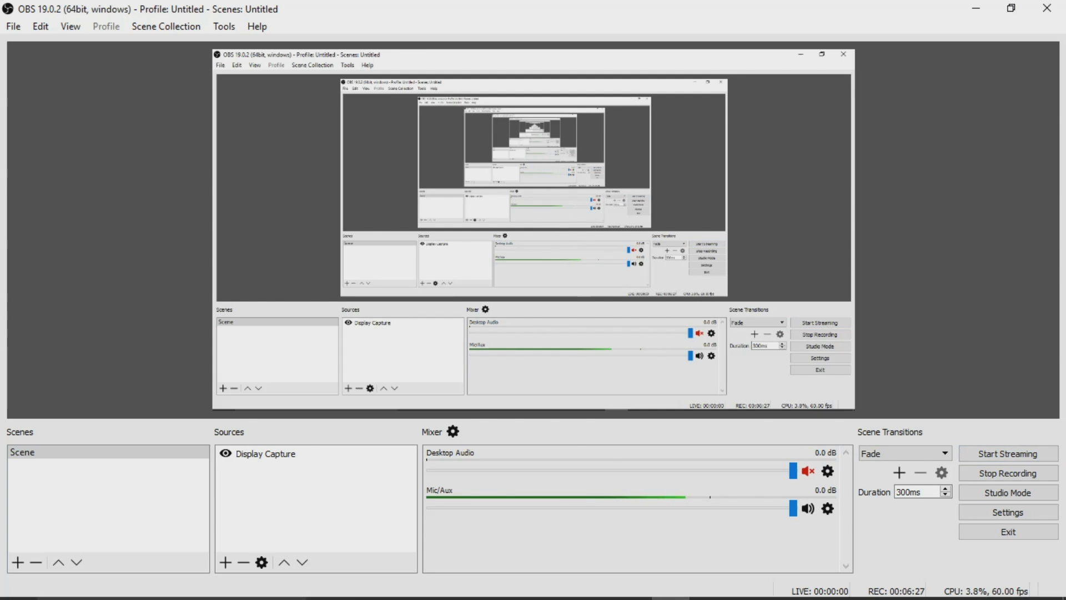
Start streaming from OBS and check the incoming feed in Restream.io's dashboard preview
left_click(594, 584)
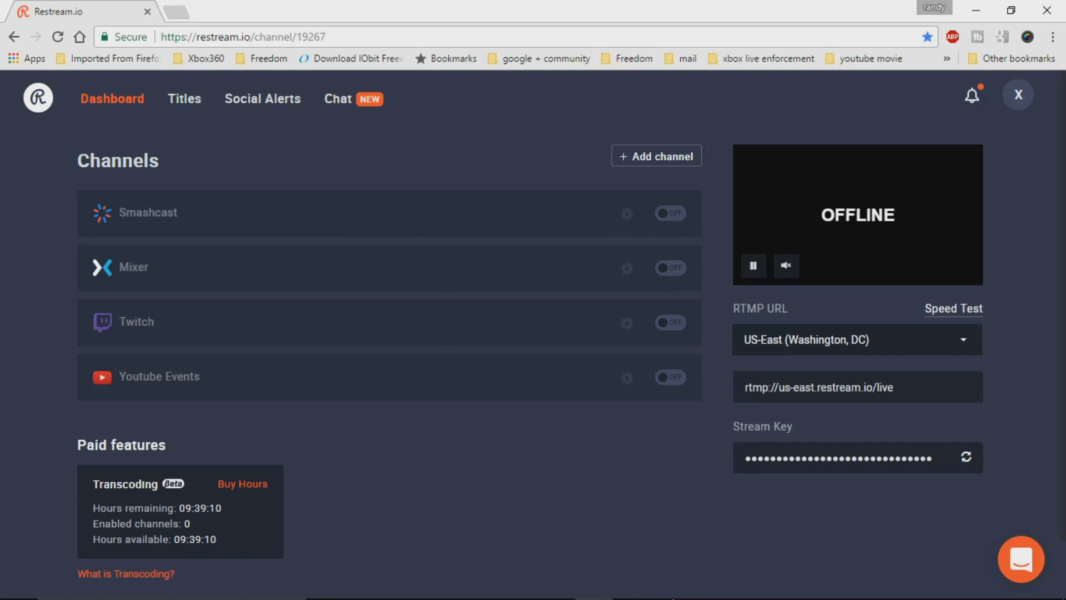
left_click(679, 593)
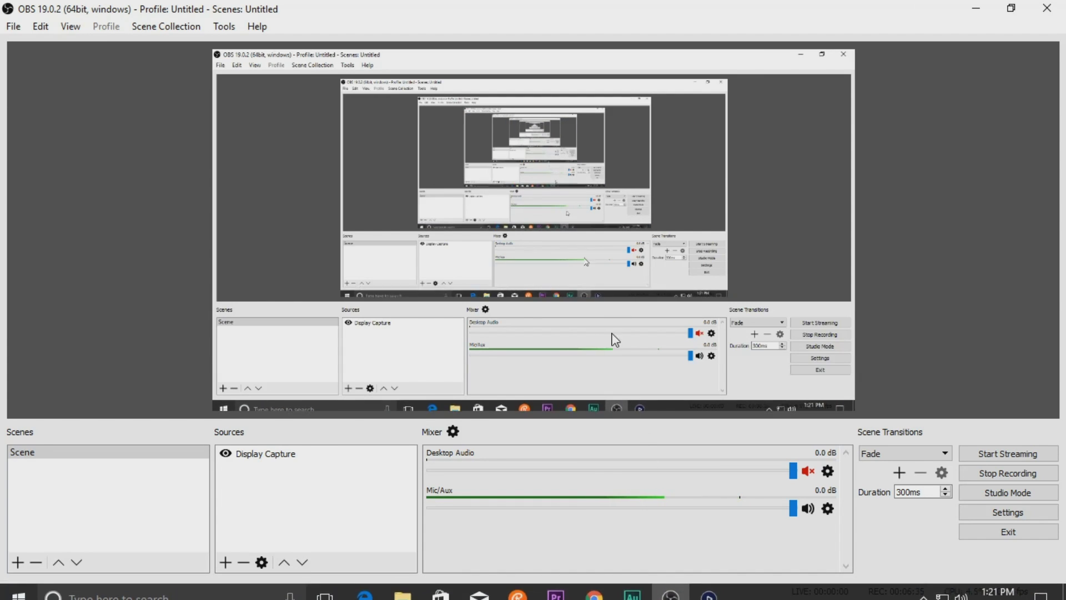
left_click(1019, 460)
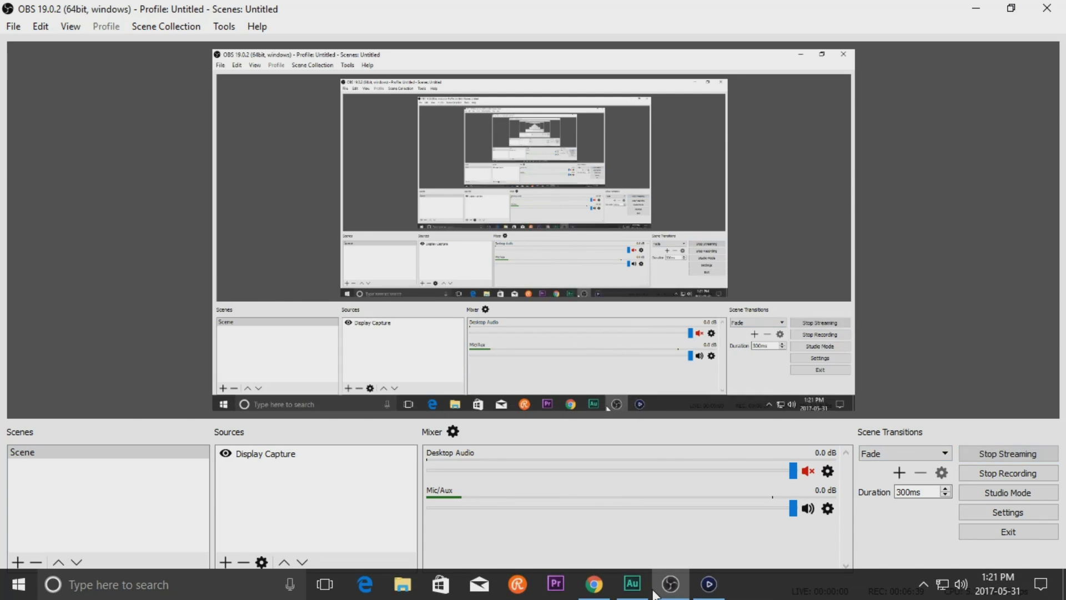
left_click(595, 584)
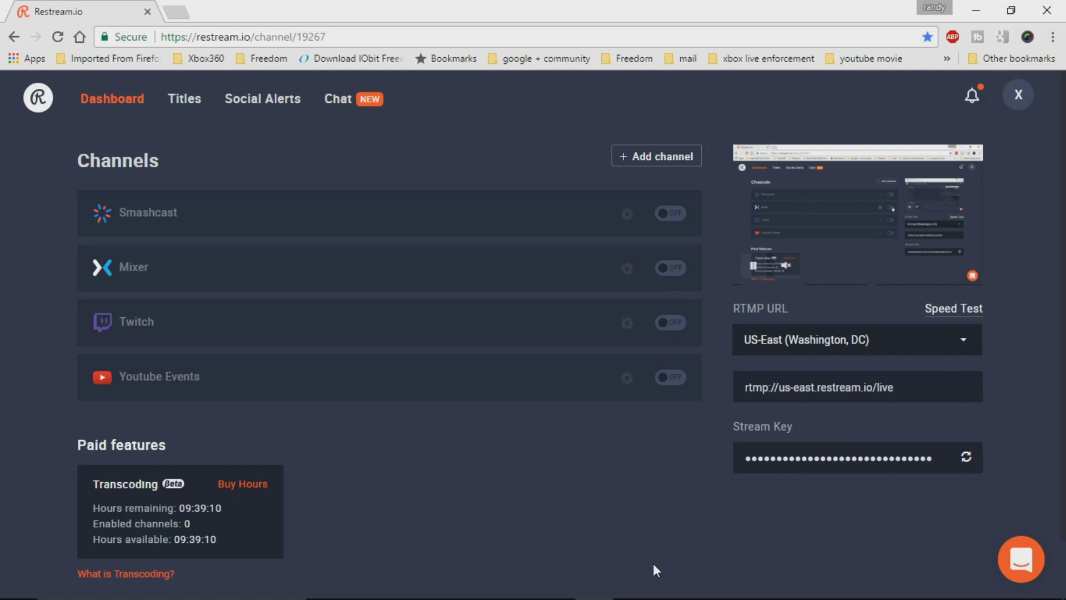
mouse_move(624, 591)
mouse_move(674, 591)
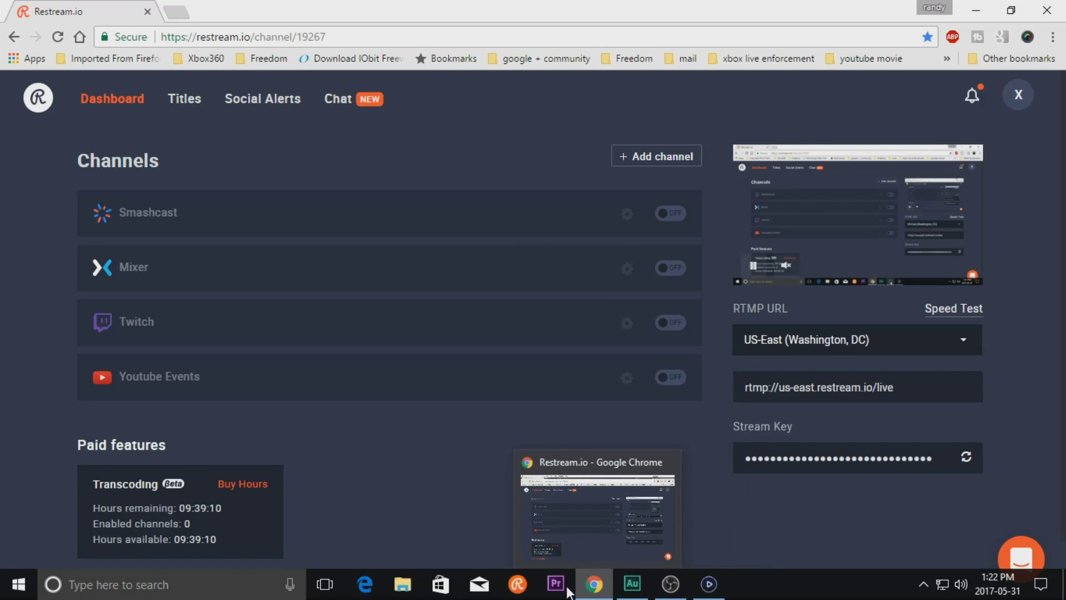
Launch the Restream Chat app, allow it to run, and center its window
left_click(518, 584)
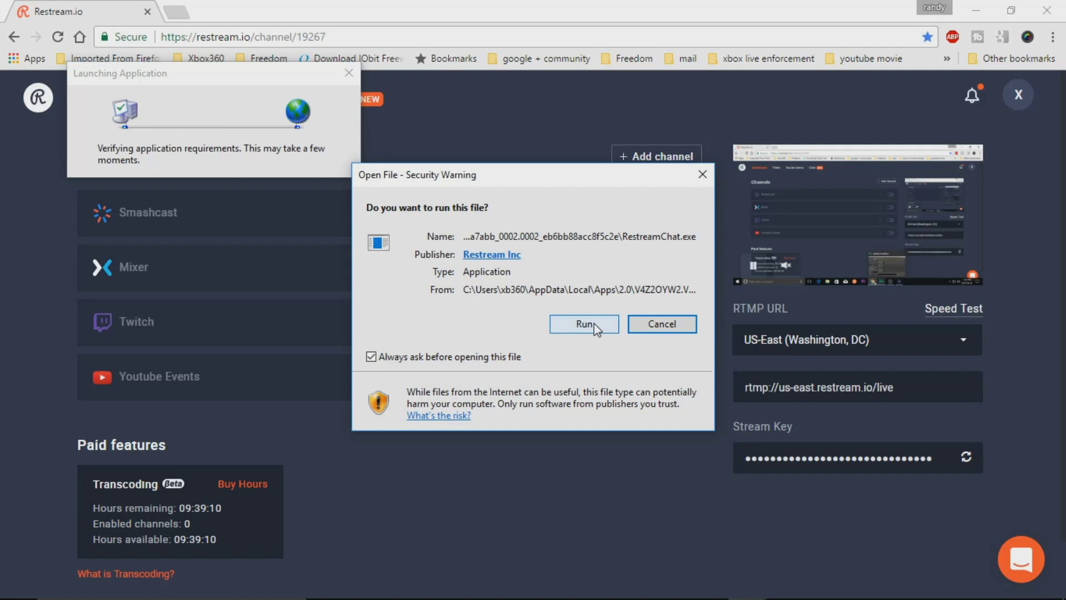
left_click(597, 328)
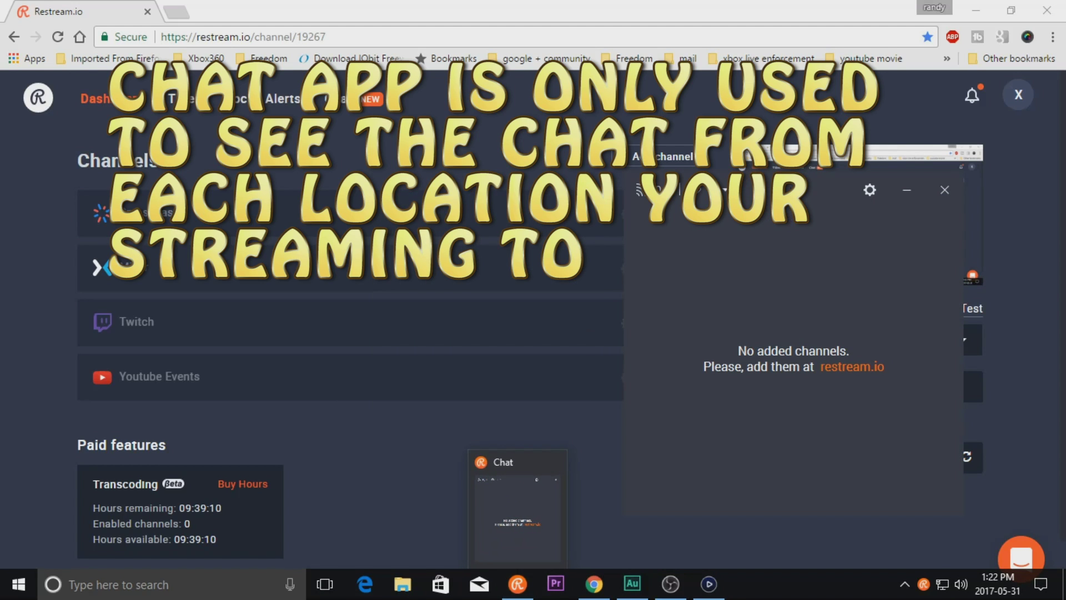
left_click_drag(808, 189, 465, 142)
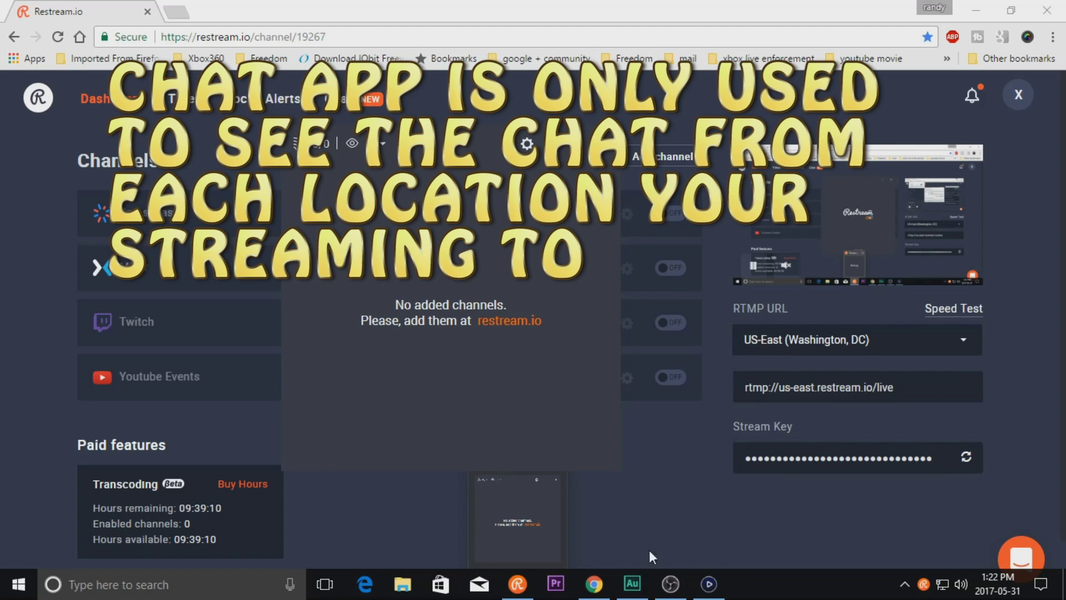
Stop streaming in OBS Studio so Restream's preview returns to OFFLINE
left_click(670, 587)
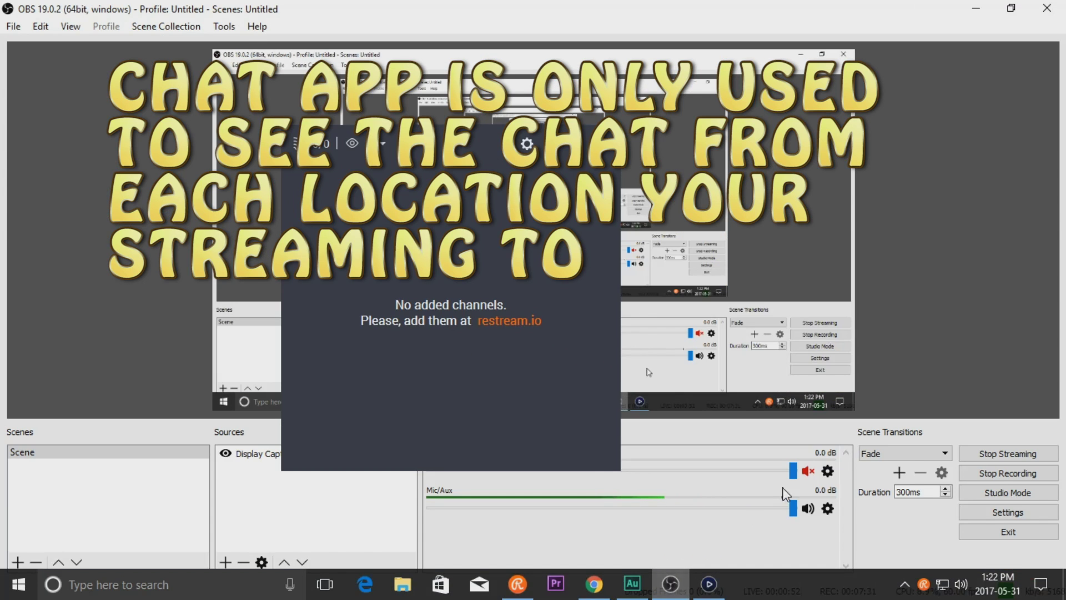
left_click(1017, 459)
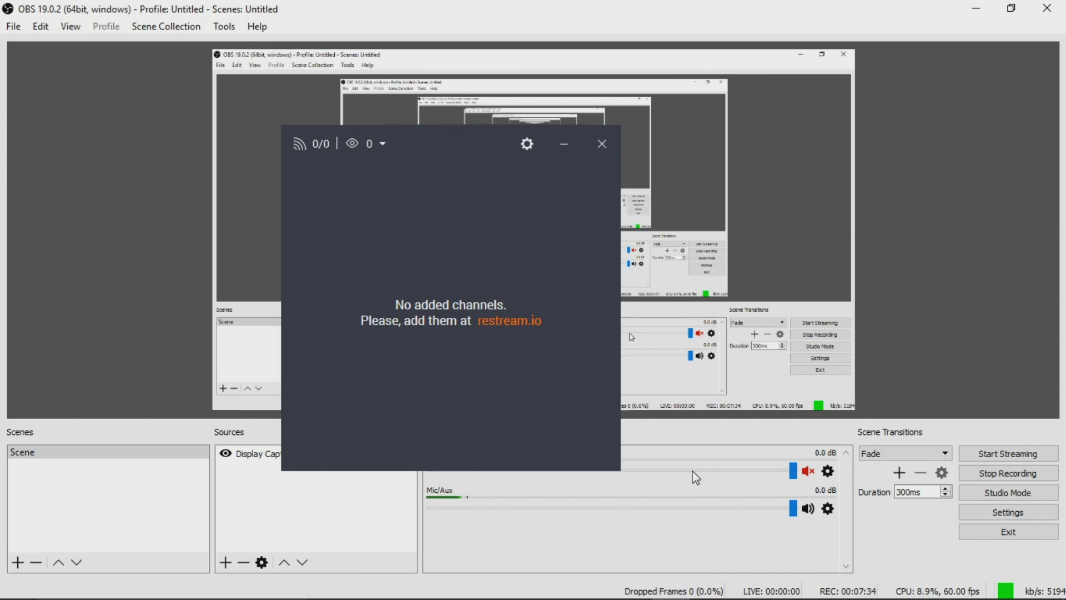
mouse_move(652, 595)
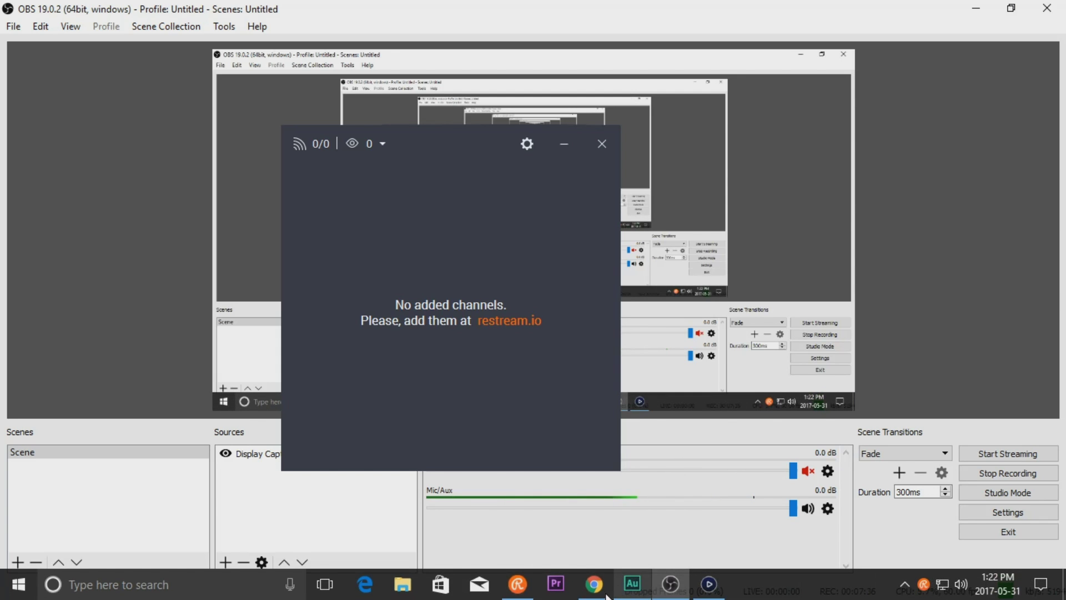
Switch the Mixer channel on and check the chat's connected channel list
left_click(597, 595)
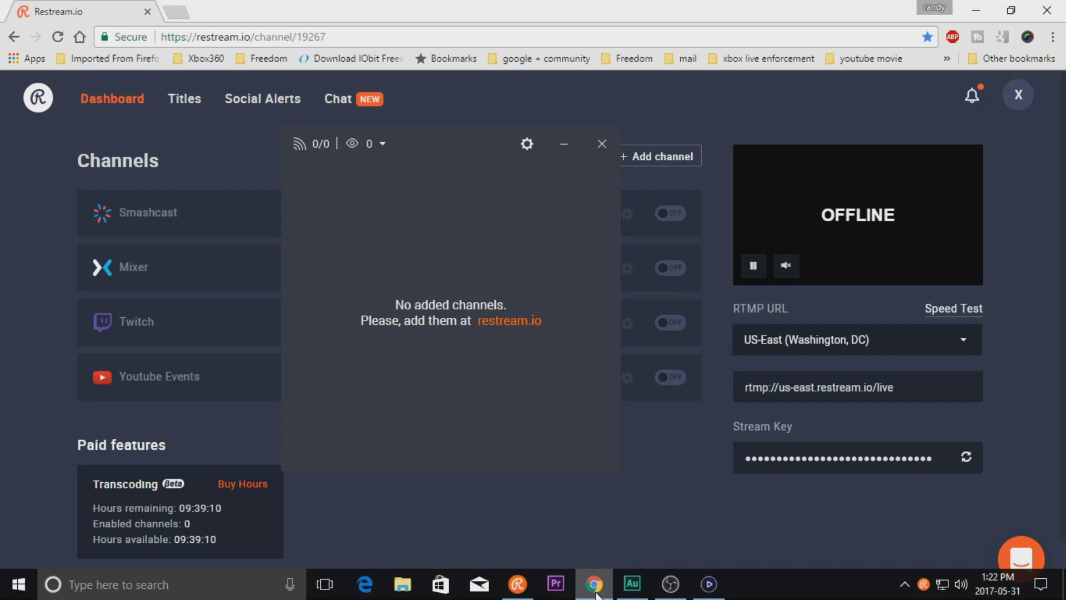
left_click_drag(444, 133, 317, 124)
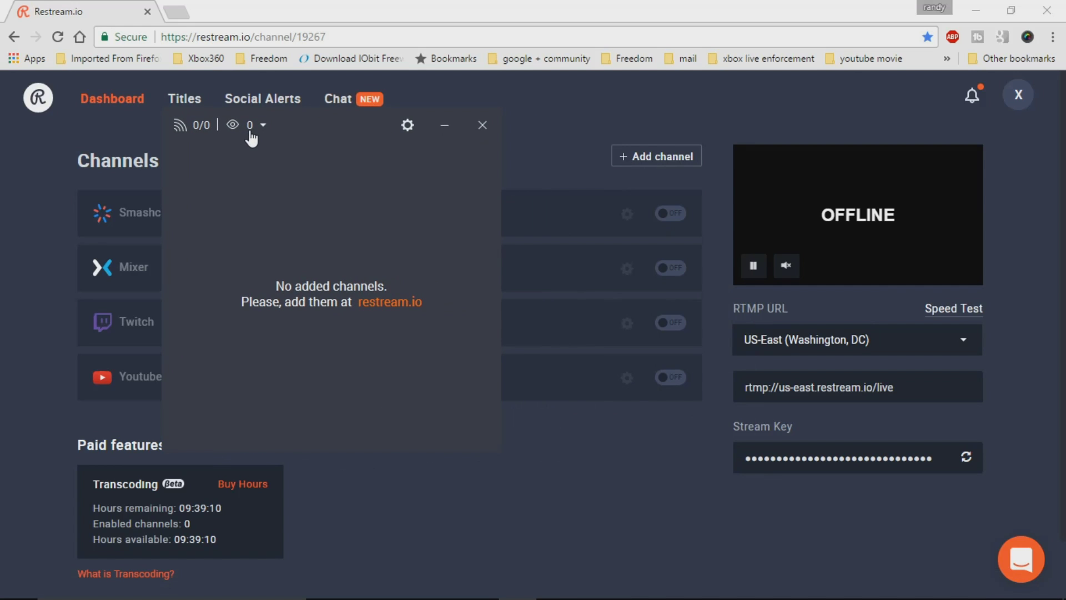
left_click(673, 270)
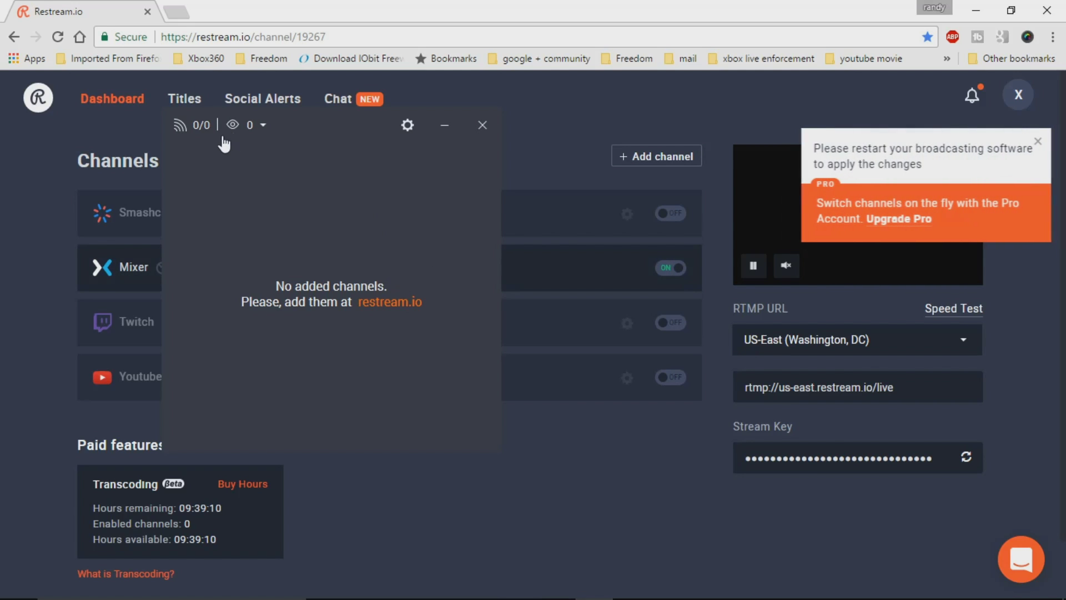
left_click(181, 130)
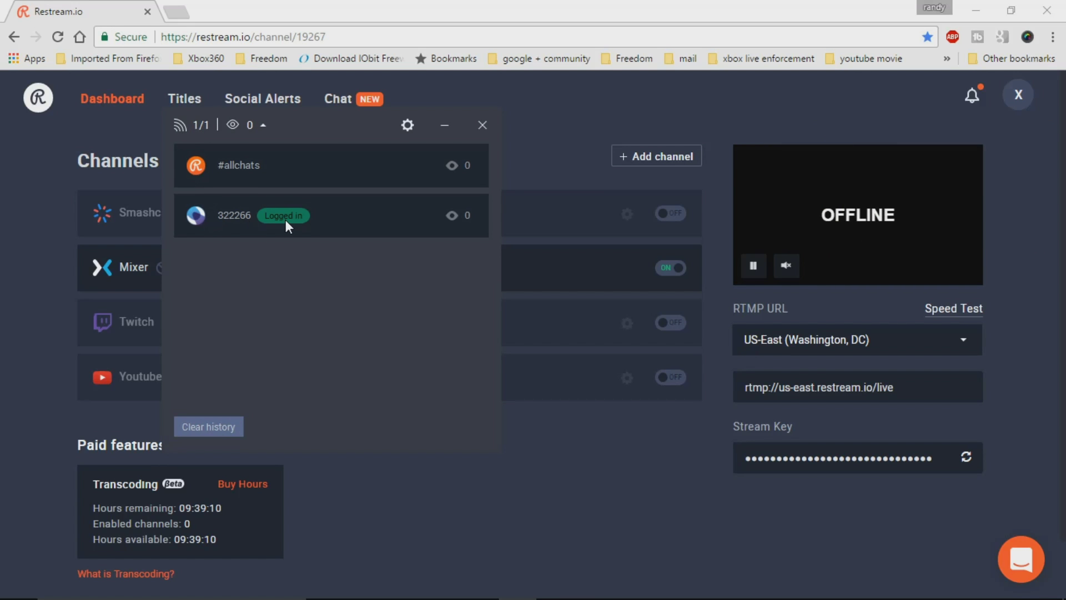
left_click(178, 129)
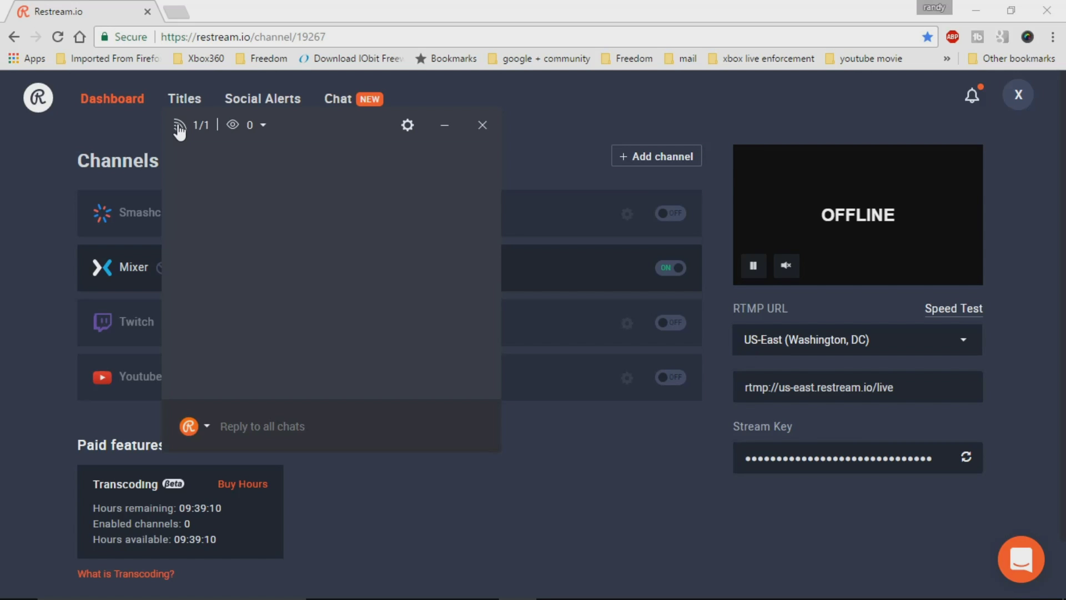
Set the reply target to #allchats and move the chat window lower-left
left_click(222, 427)
left_click(205, 428)
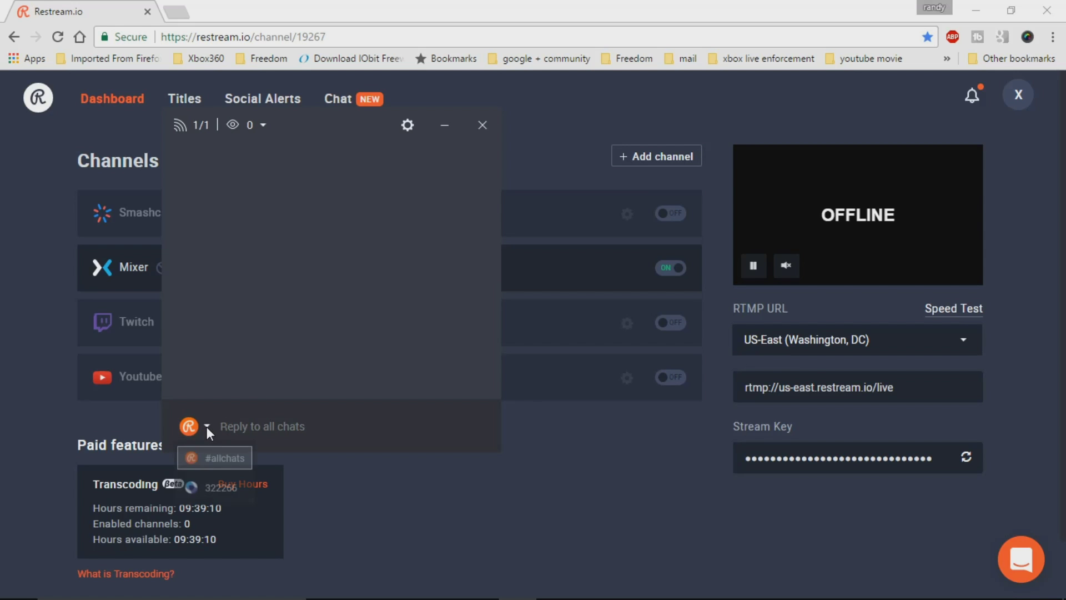
left_click(202, 486)
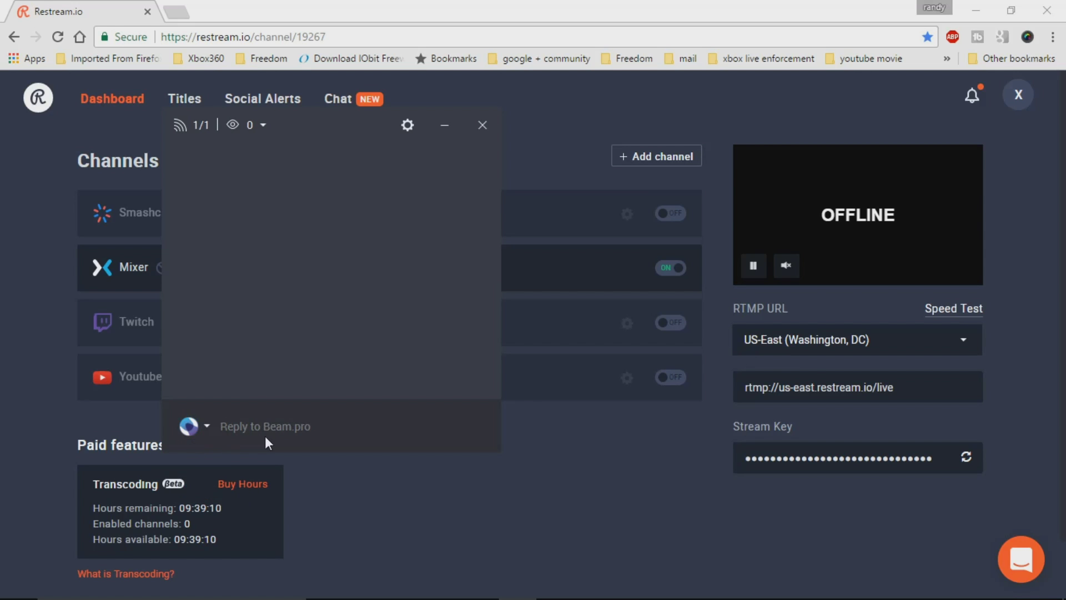
left_click(208, 425)
left_click(205, 455)
left_click_drag(335, 116, 242, 165)
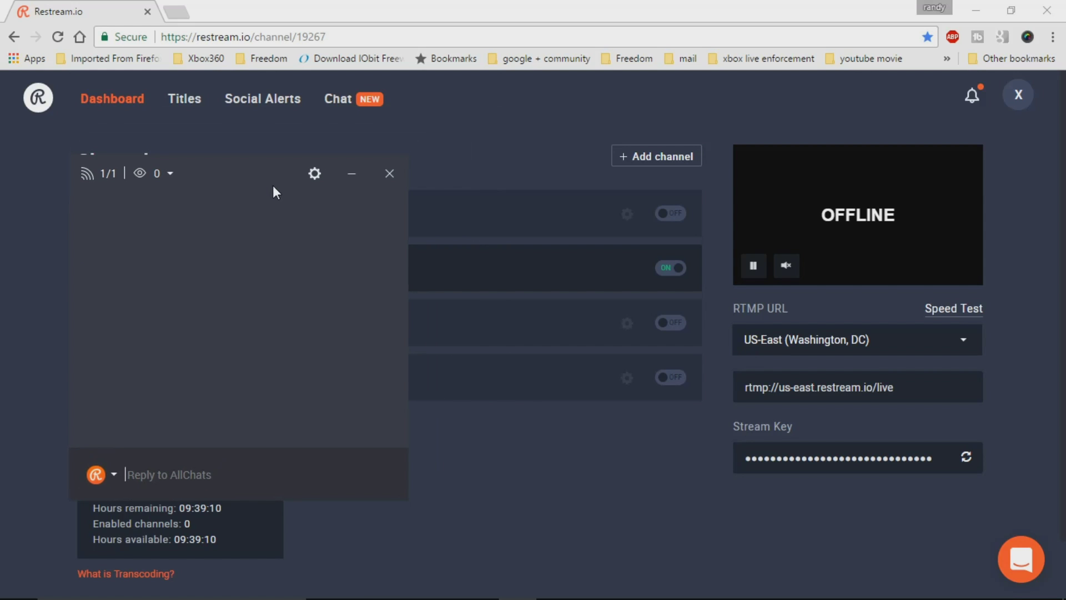
Check the Restream Chat account settings showing Beam.pro connected, then close them
left_click(315, 175)
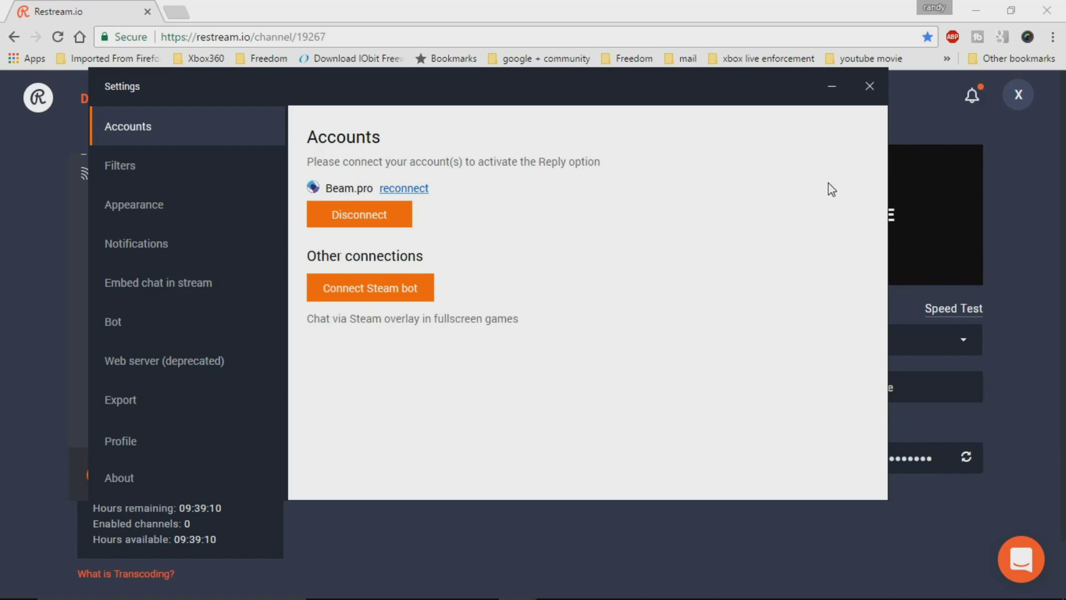
left_click(869, 87)
mouse_move(689, 593)
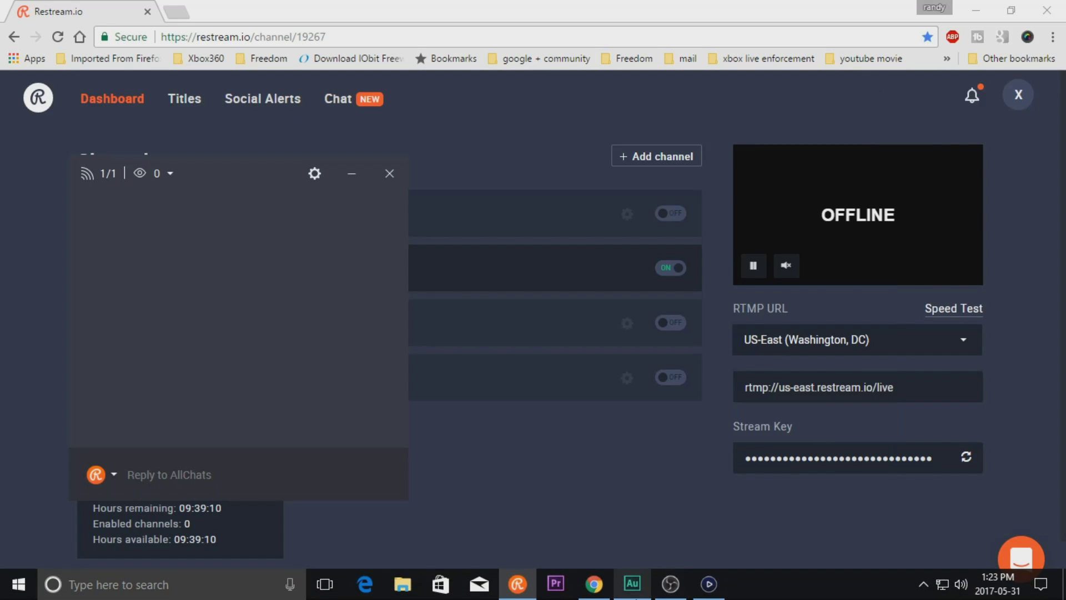
Move the chat window to the screen's right edge and create a BrowserSource in OBS
left_click(669, 593)
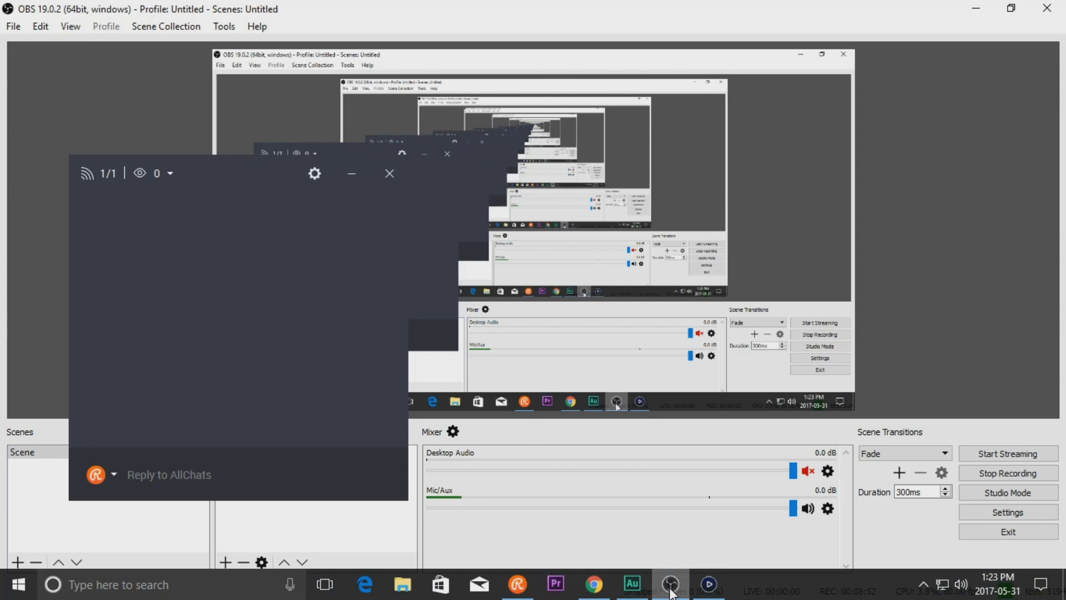
left_click_drag(205, 175, 1063, 172)
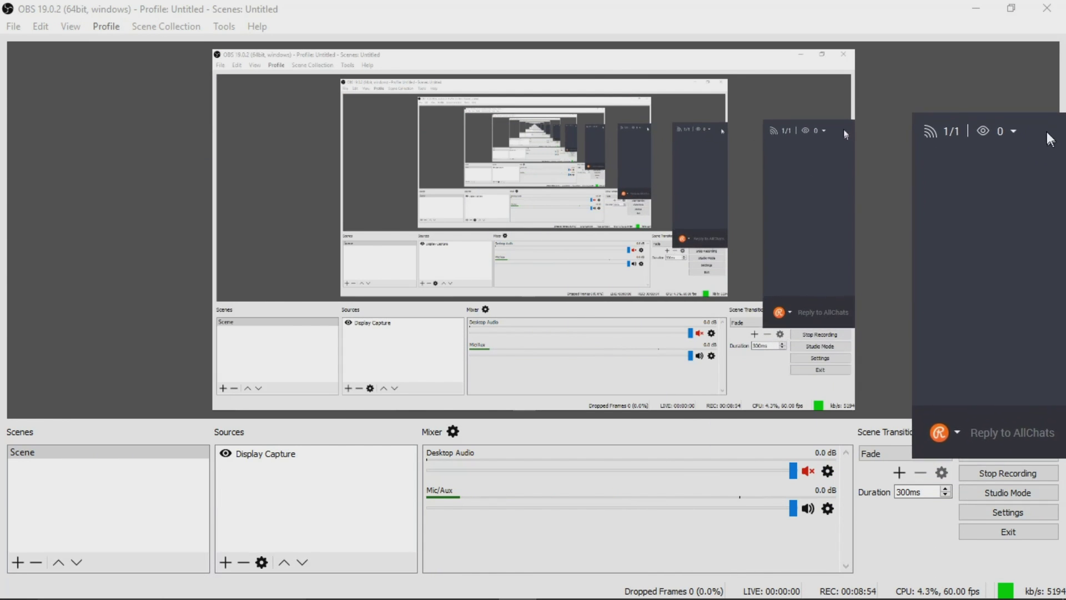
left_click(232, 562)
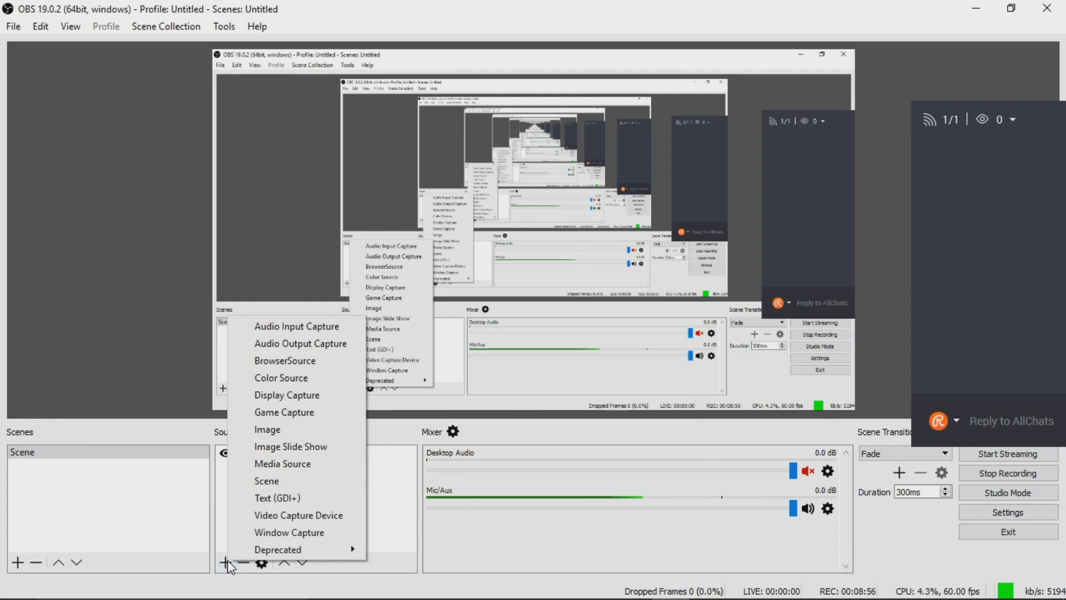
left_click(284, 361)
left_click(567, 412)
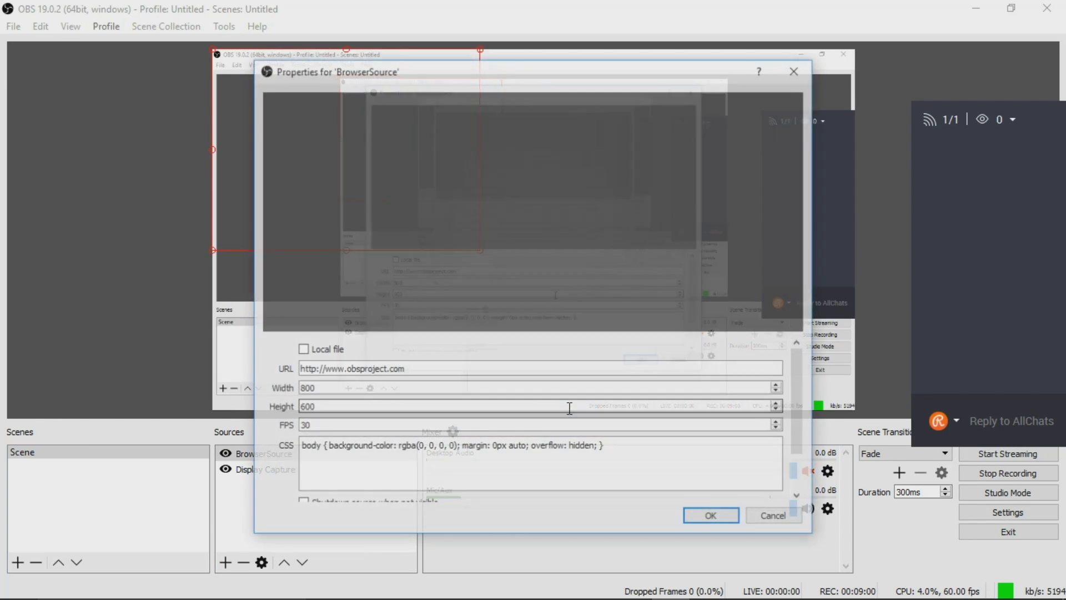
Accept the BrowserSource's OBS website URL and place it at the scene's lower left
left_click_drag(416, 370, 302, 369)
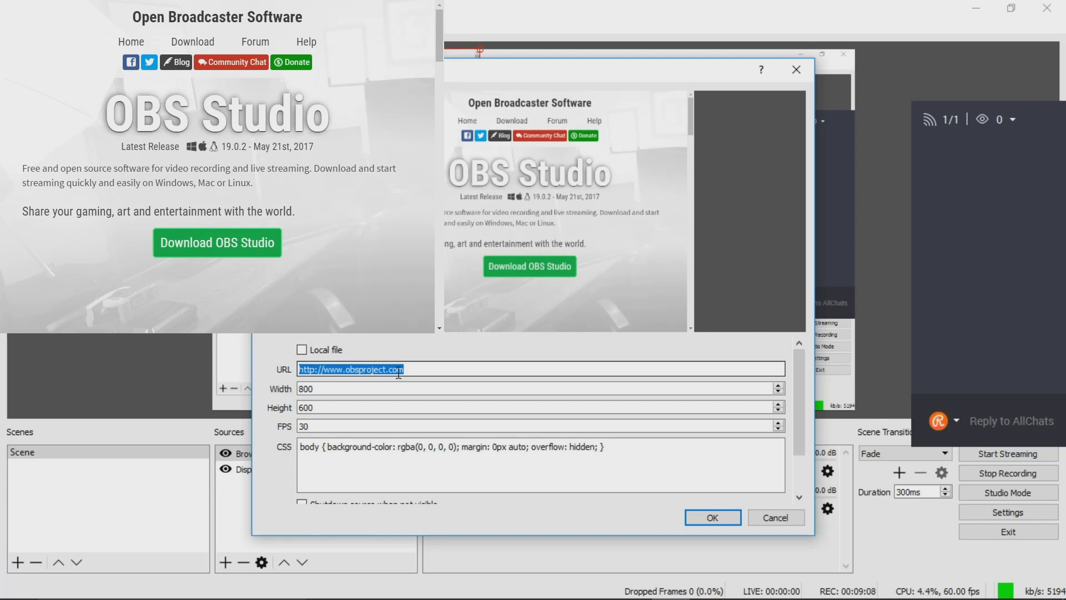
left_click(713, 517)
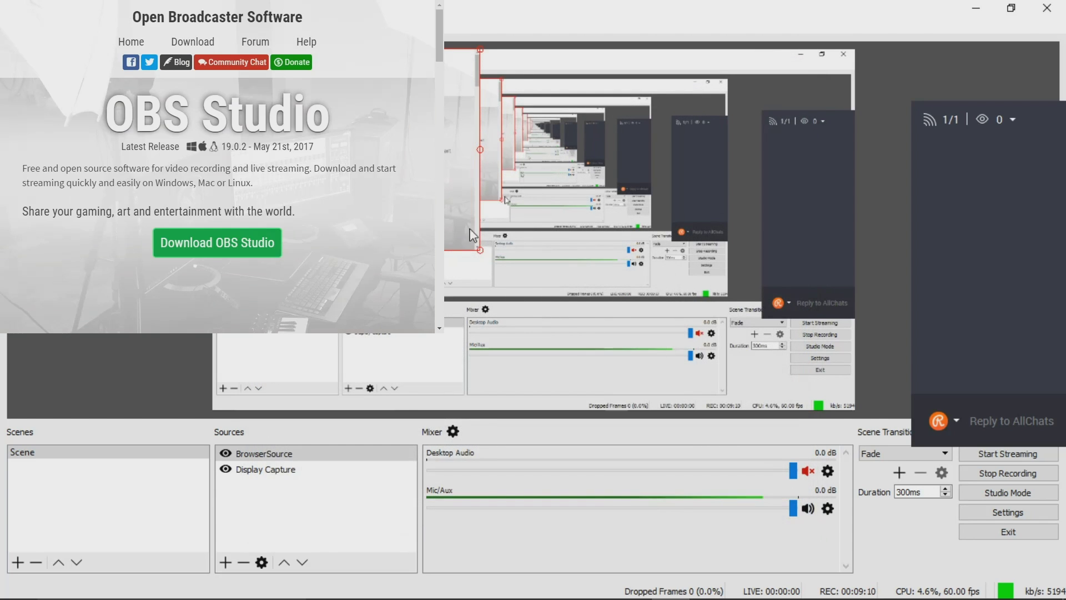
left_click_drag(442, 73, 417, 287)
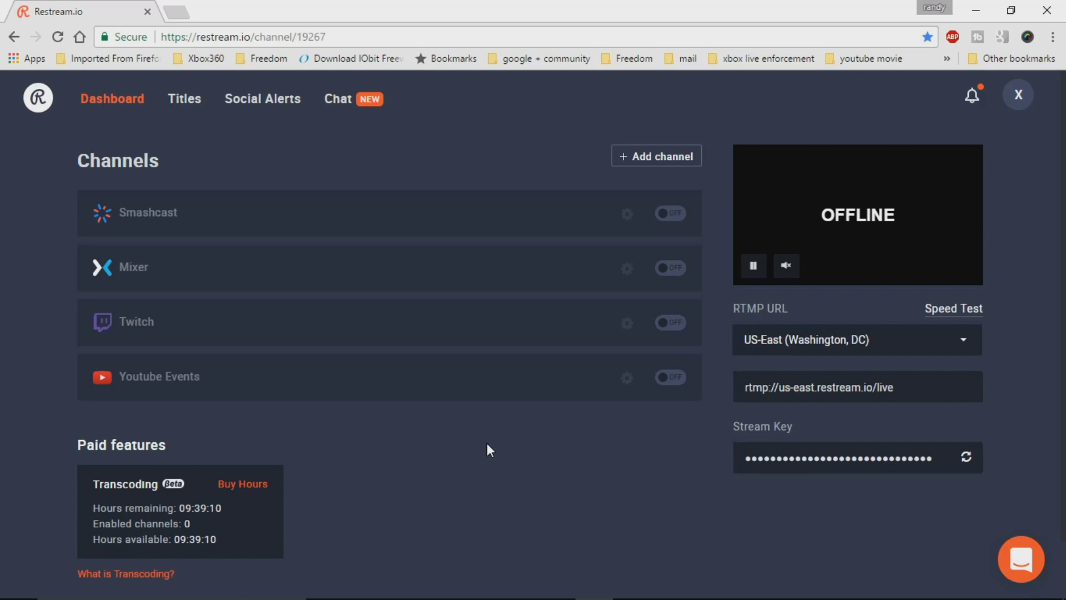
Bring Elgato Game Capture HD forward, move it left, and cancel a custom RTMP destination
mouse_move(670, 588)
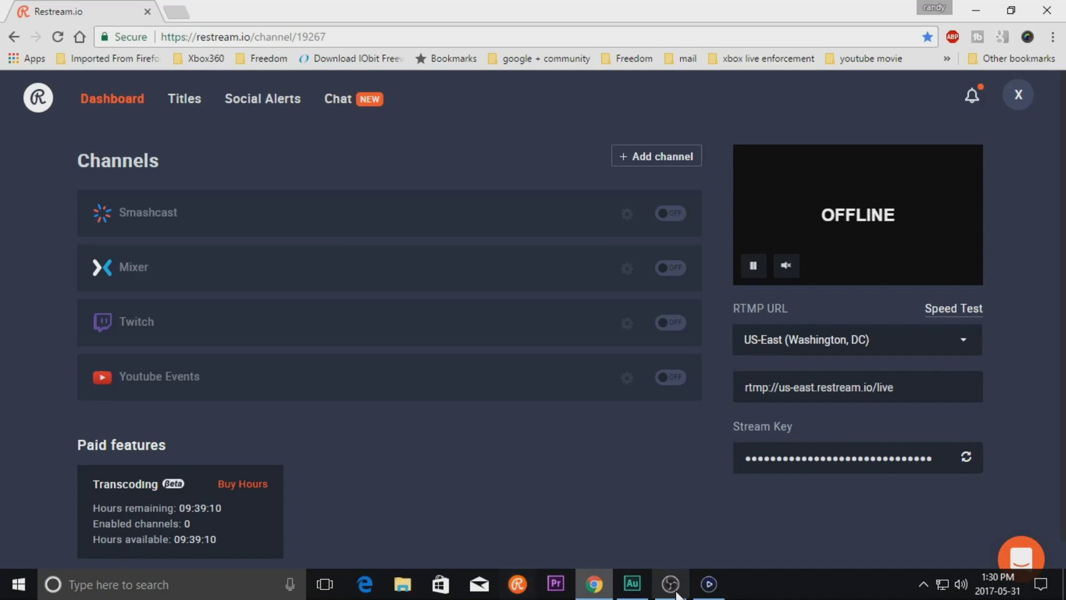
left_click(709, 588)
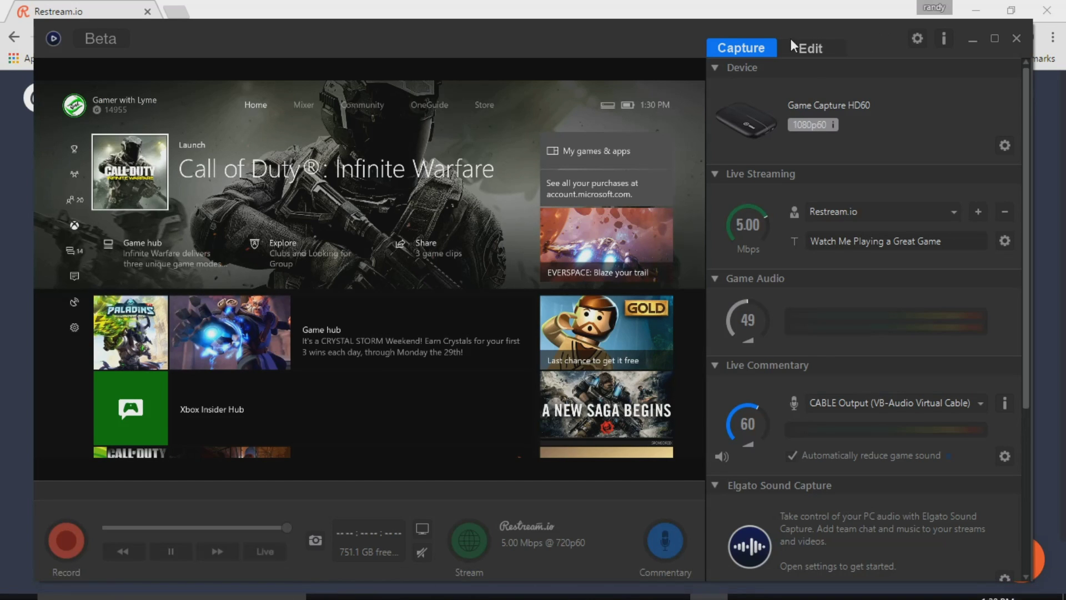
left_click_drag(637, 38, 301, 33)
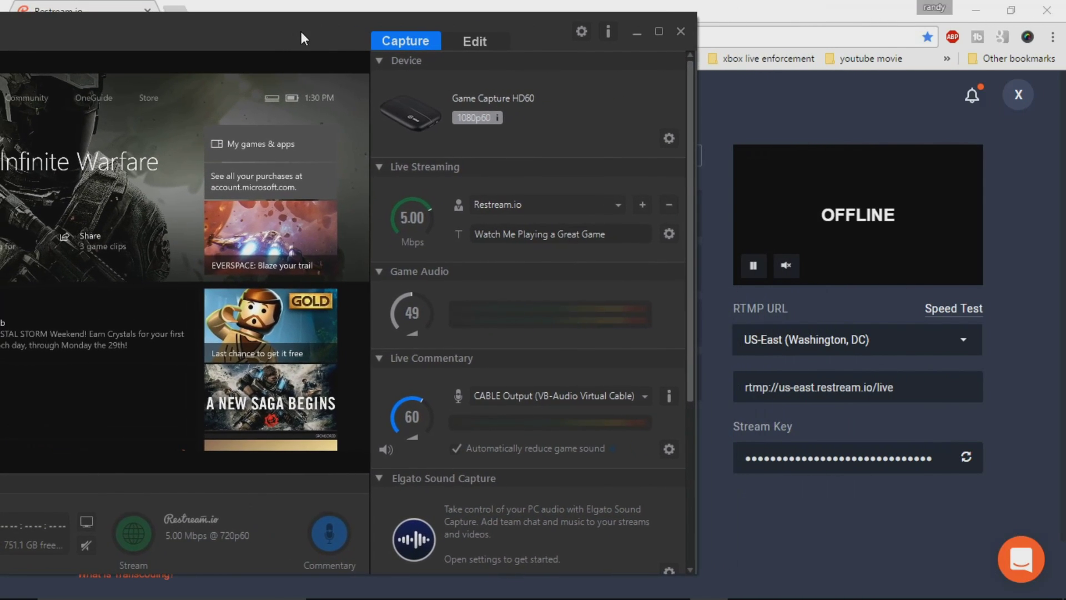
left_click(642, 204)
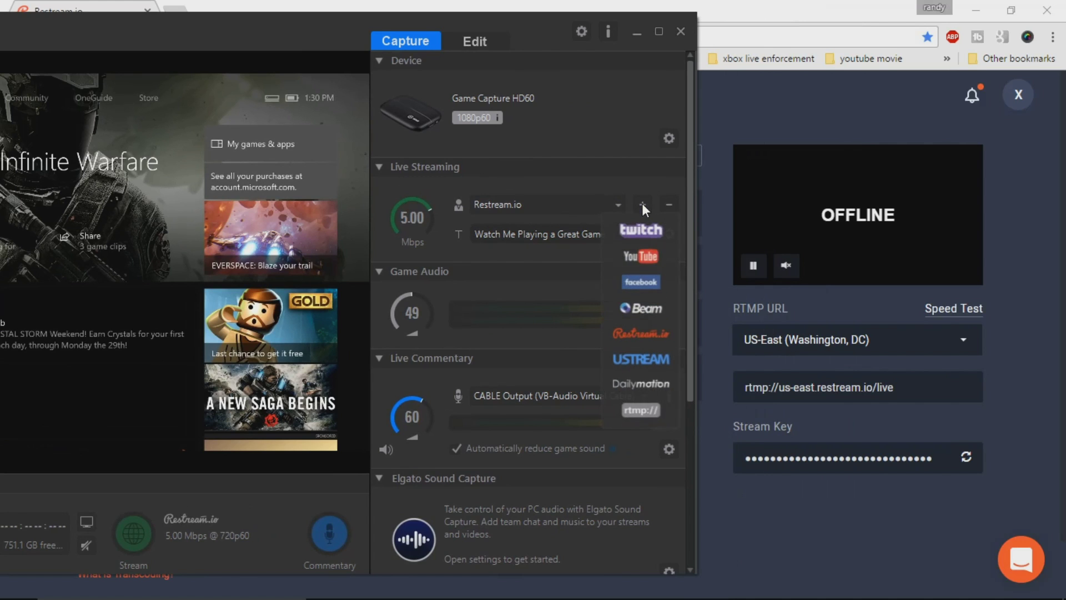
left_click(641, 410)
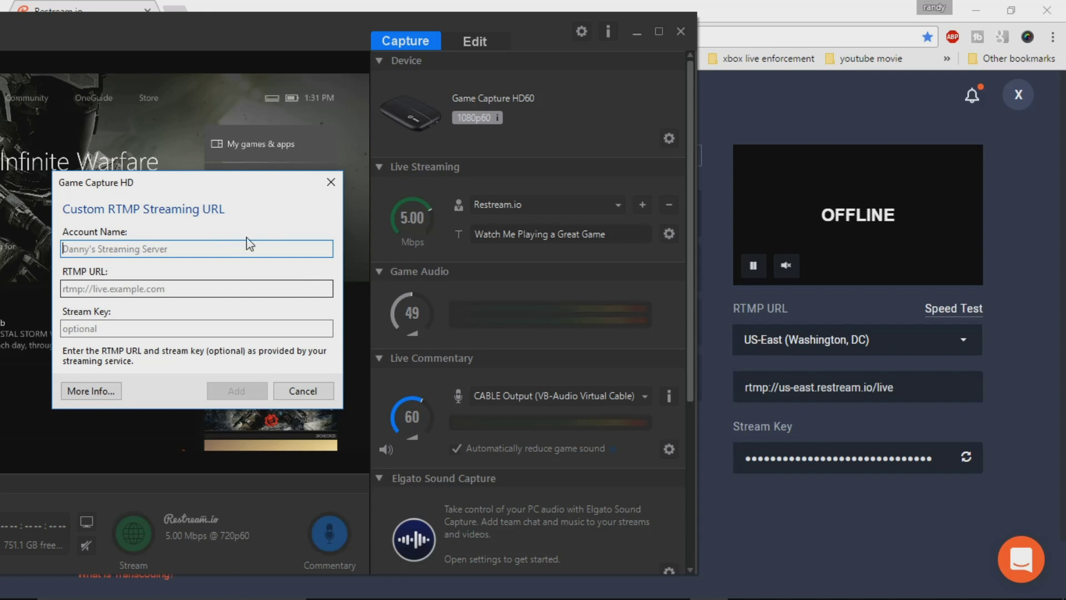
left_click(304, 390)
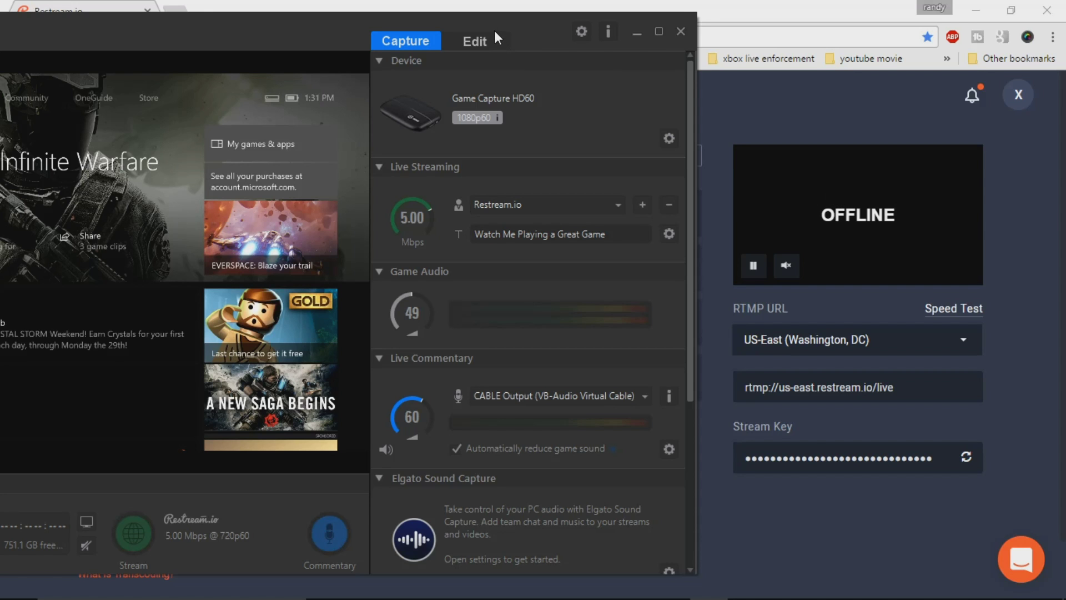
Run a short Elgato test stream to Restream.io, stop it, and move the window down-right
left_click_drag(514, 19, 540, 31)
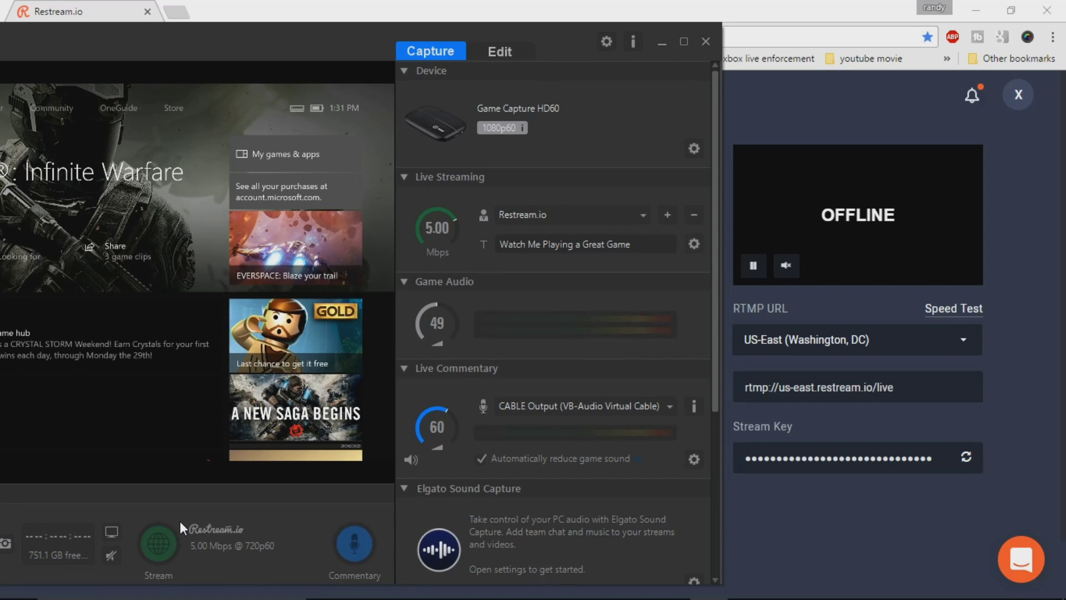
left_click(163, 539)
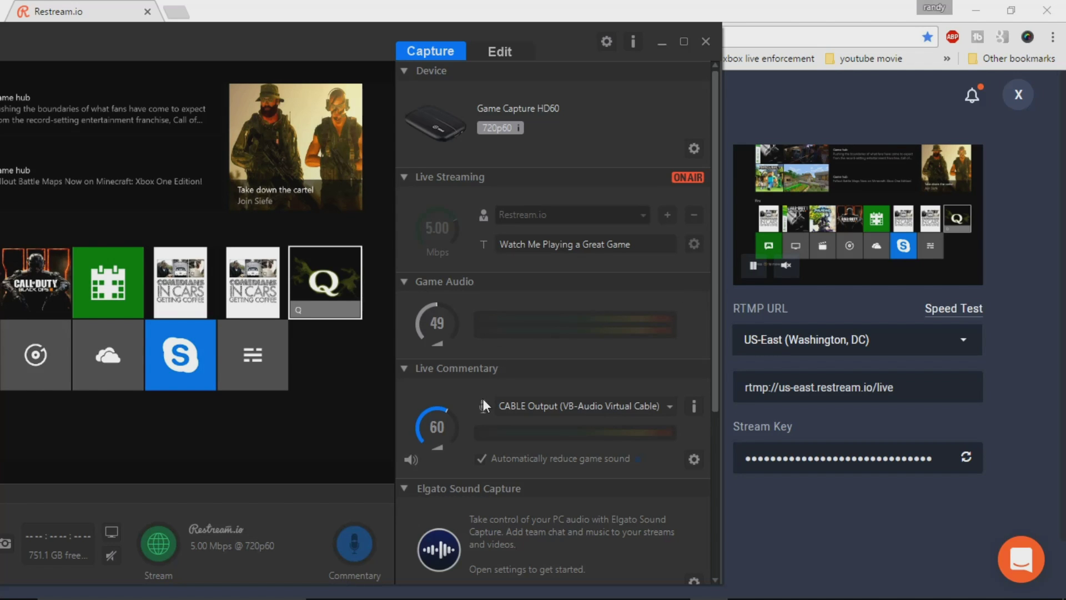
left_click(156, 543)
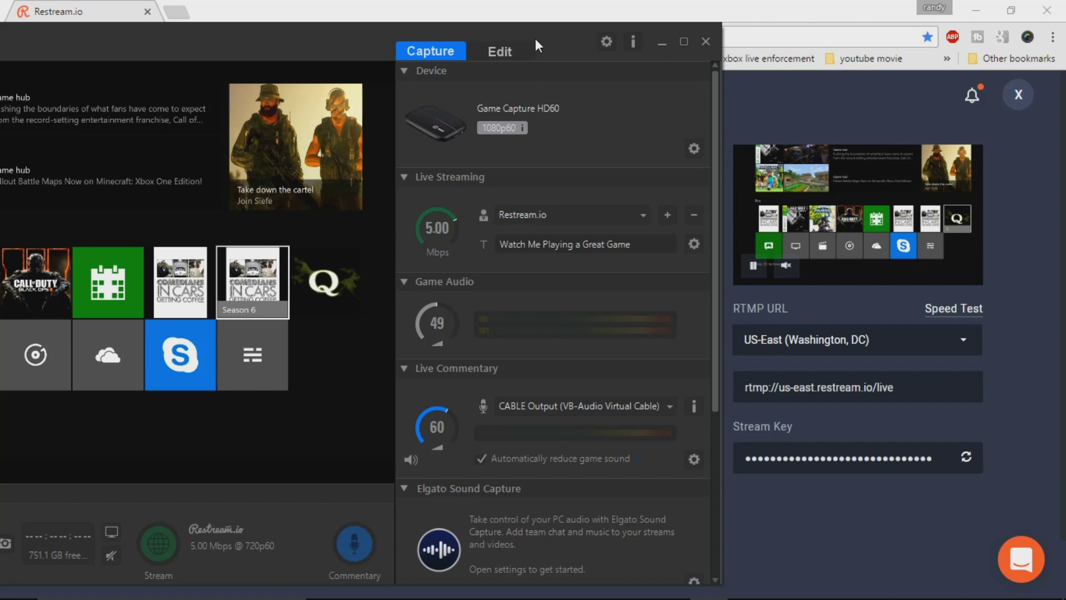
left_click_drag(544, 34, 852, 315)
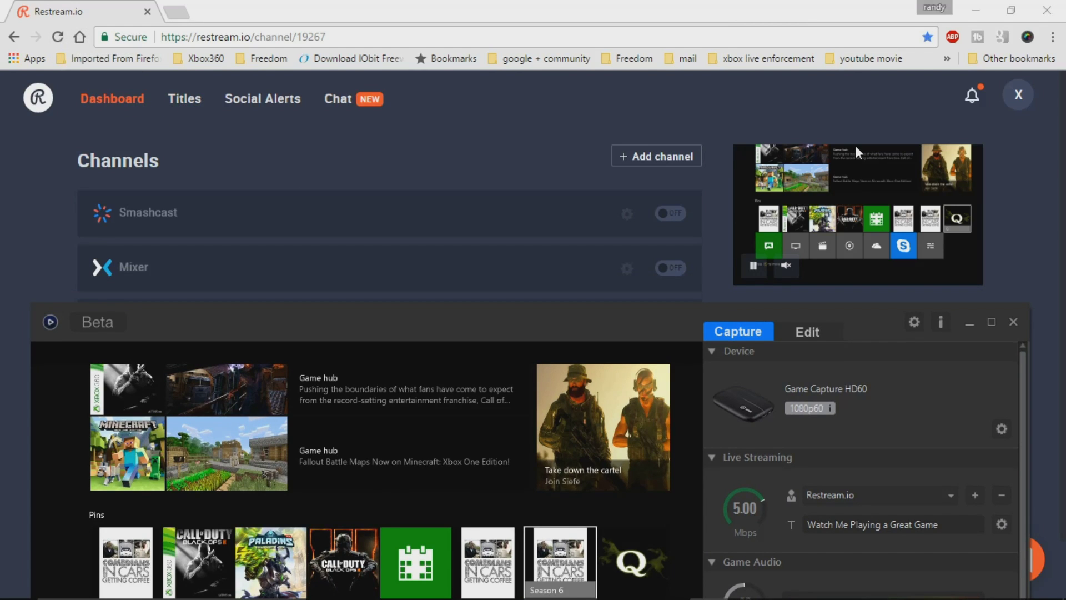
Reload the Restream dashboard so its preview reads OFFLINE again
left_click(58, 36)
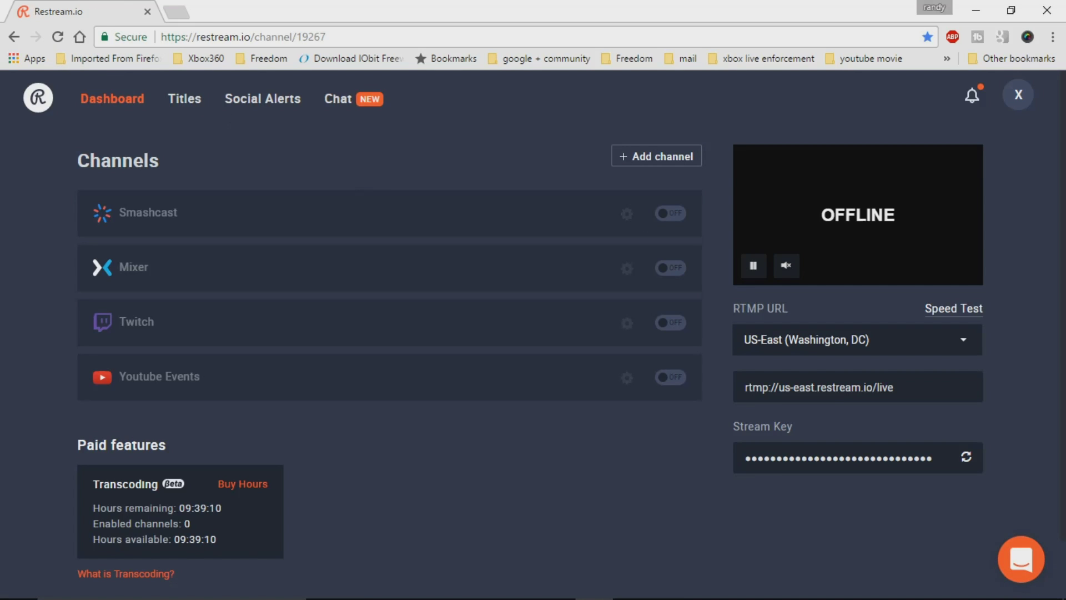
mouse_move(592, 596)
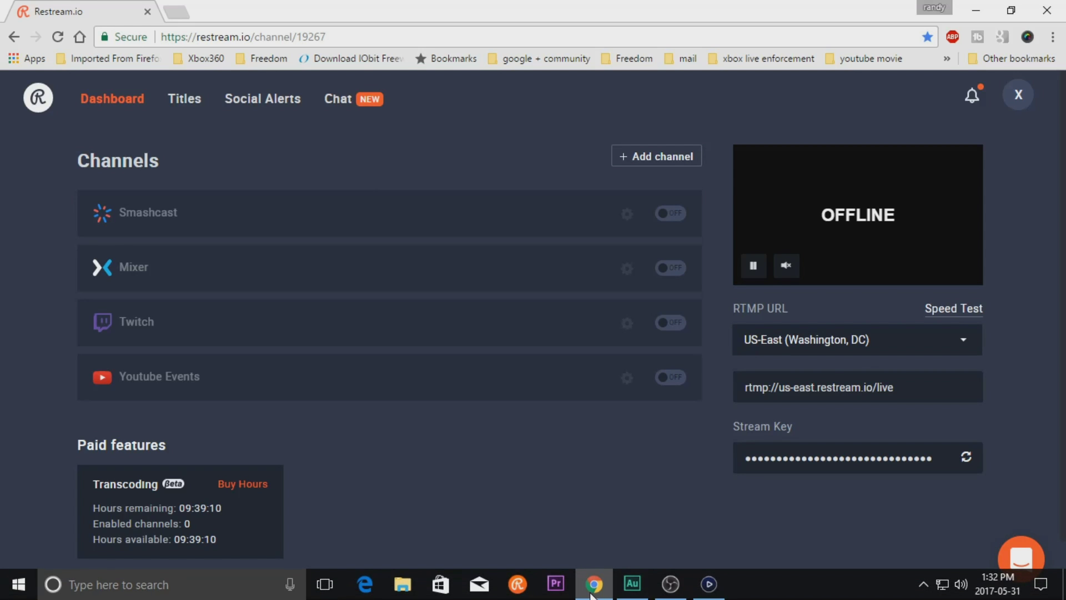